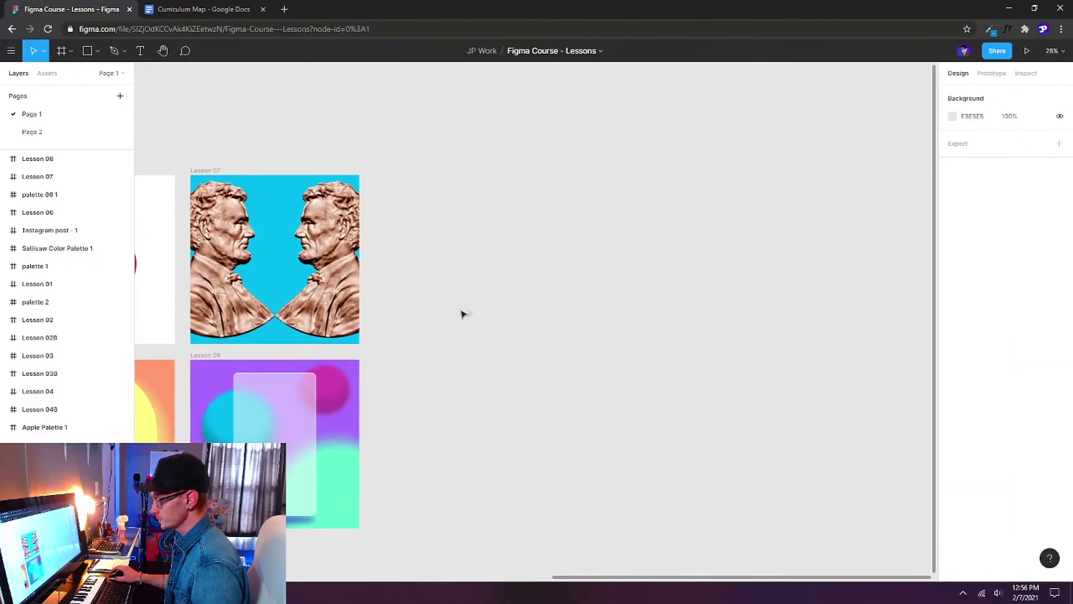
# Create a 1080×1080 Instagram-post frame beside Lesson 07, aligned to its top.
pyautogui.press('f')
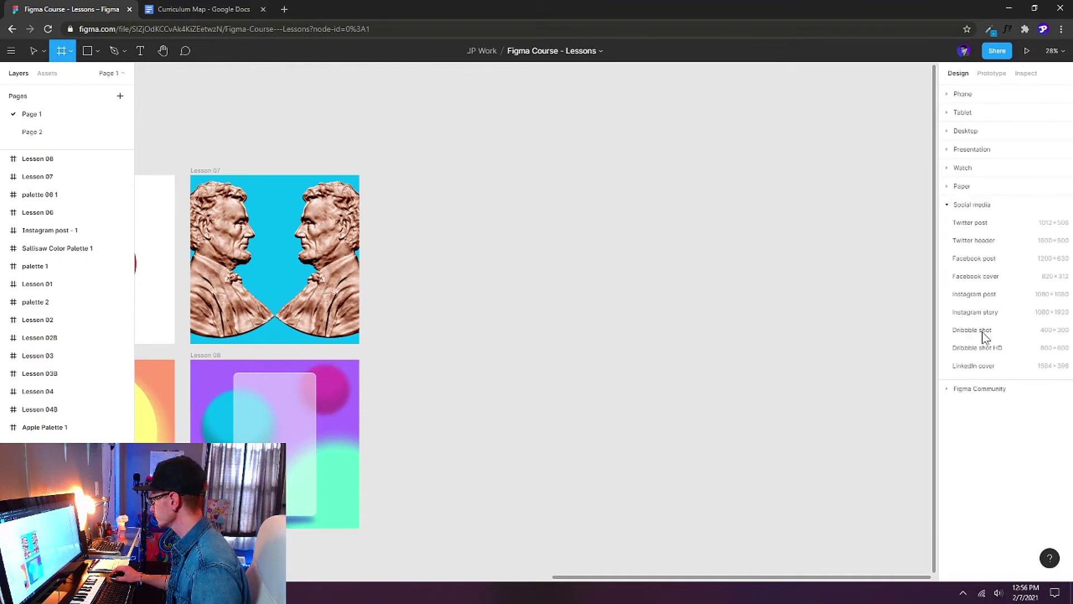
pyautogui.click(985, 297)
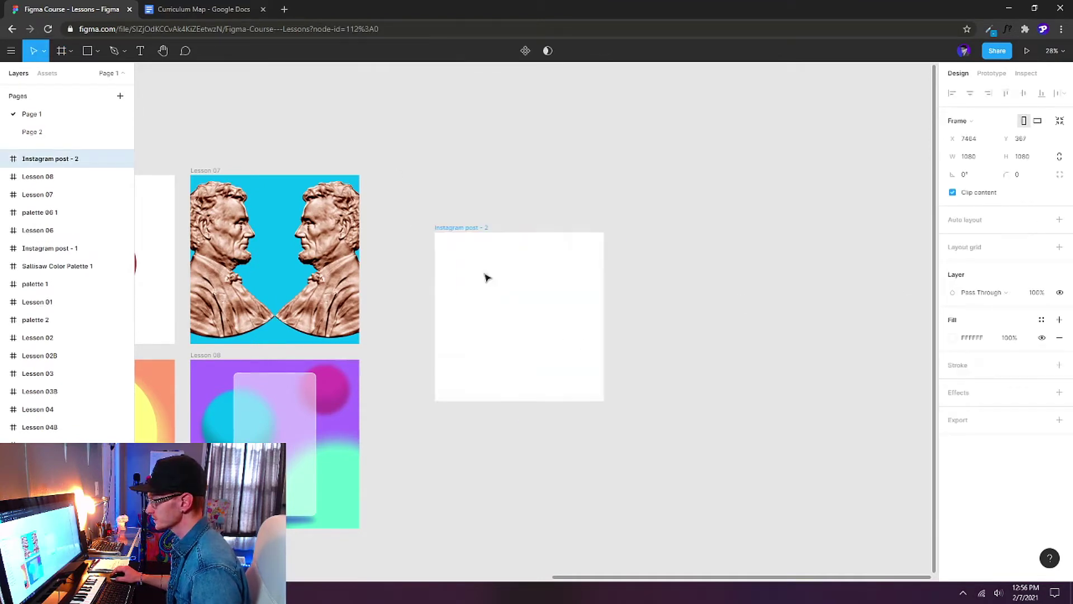
pyautogui.moveTo(478, 263); pyautogui.dragTo(493, 278)
pyautogui.scroll(2, 387, 183)
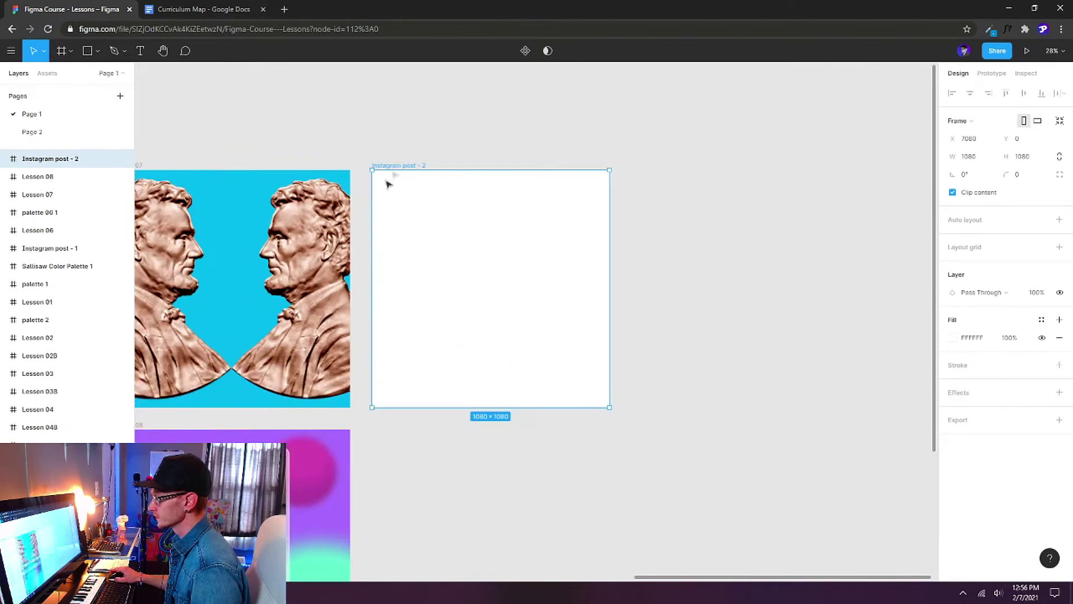
# Name the frame 'Lesson 09' and draw a grey circle in its upper-left area.
pyautogui.hotkey('ctrl', 'r')
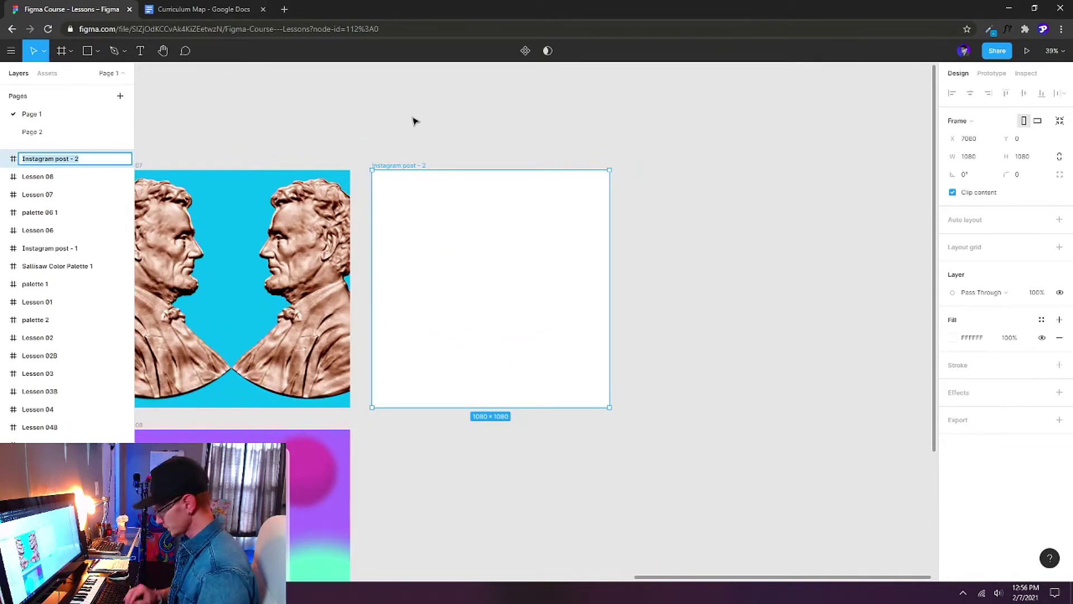
pyautogui.write('Lesson 09')
pyautogui.press('Return')
pyautogui.scroll(2, 427, 272)
pyautogui.press('o')
pyautogui.moveTo(384, 156); pyautogui.dragTo(487, 244)
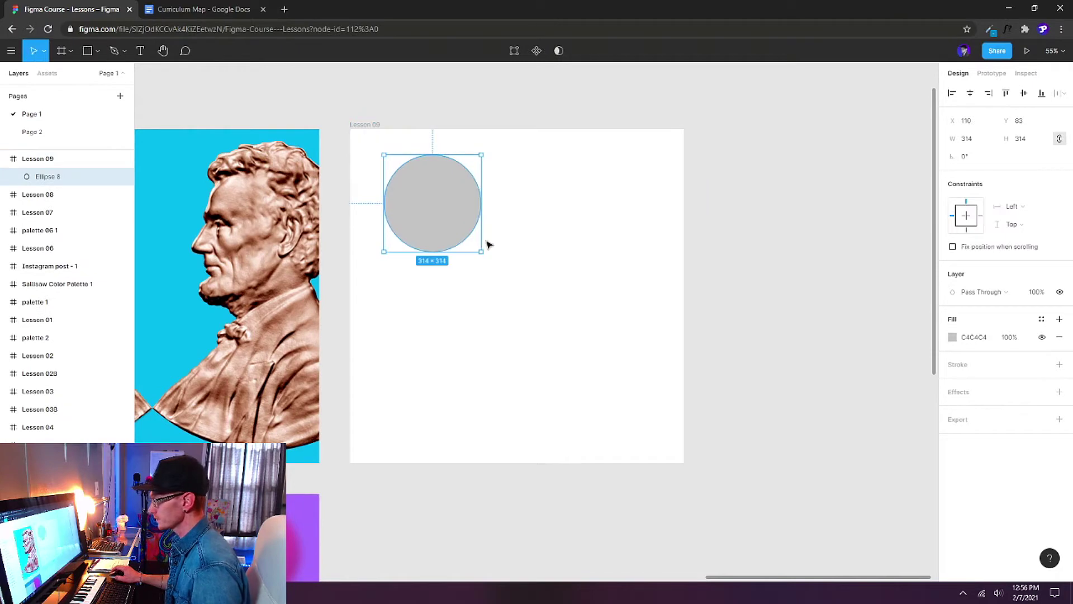
# Resize the grey circle to exactly 300×300 via its width field.
pyautogui.click(983, 141)
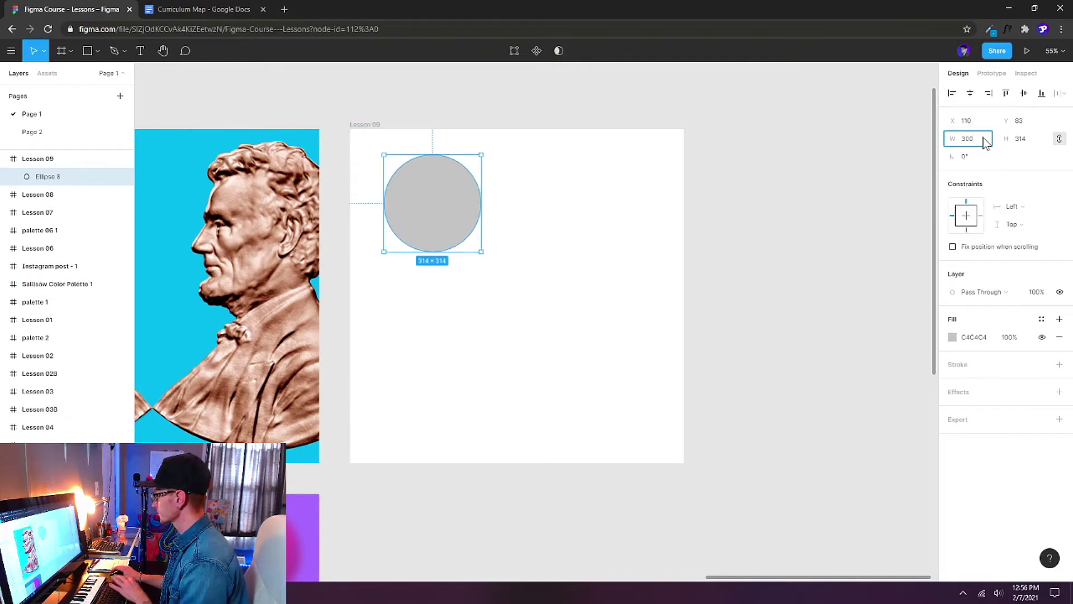
pyautogui.press('Return')
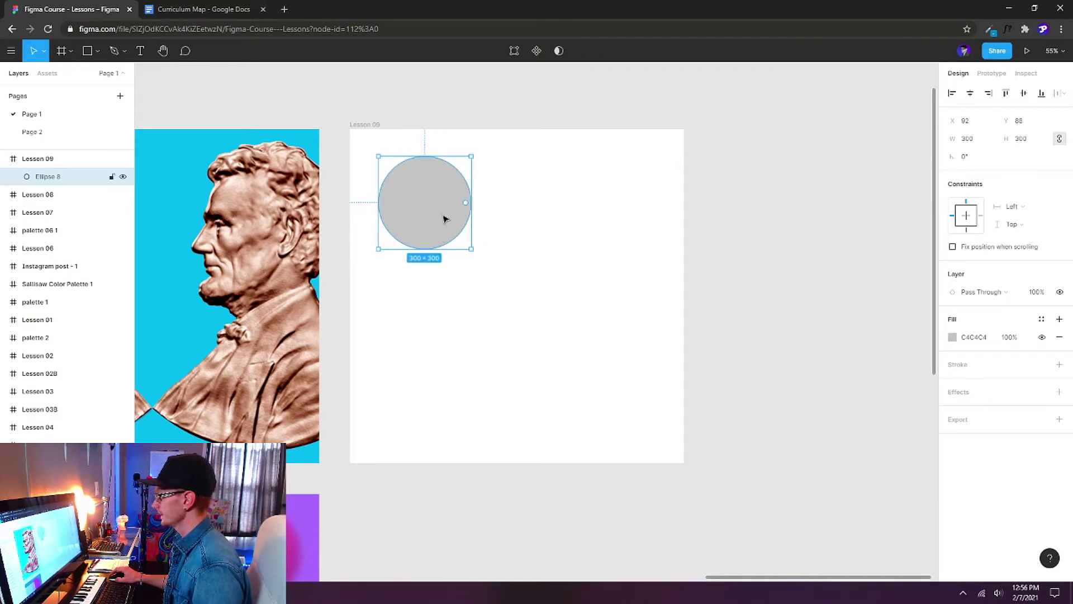
# Change the circle's fill from Solid to a Linear gradient.
pyautogui.click(953, 337)
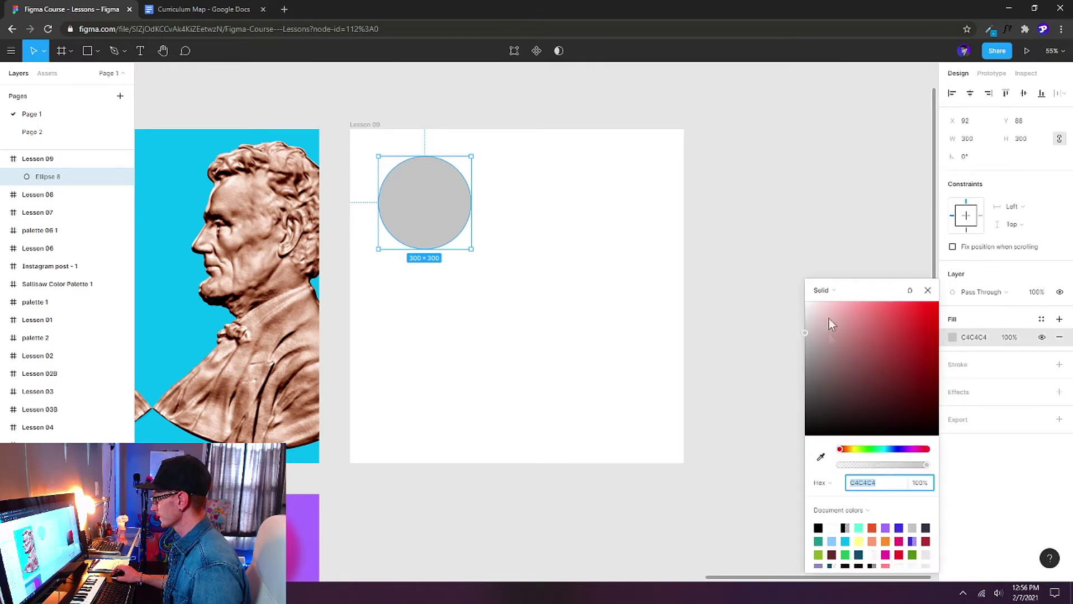
pyautogui.click(850, 295)
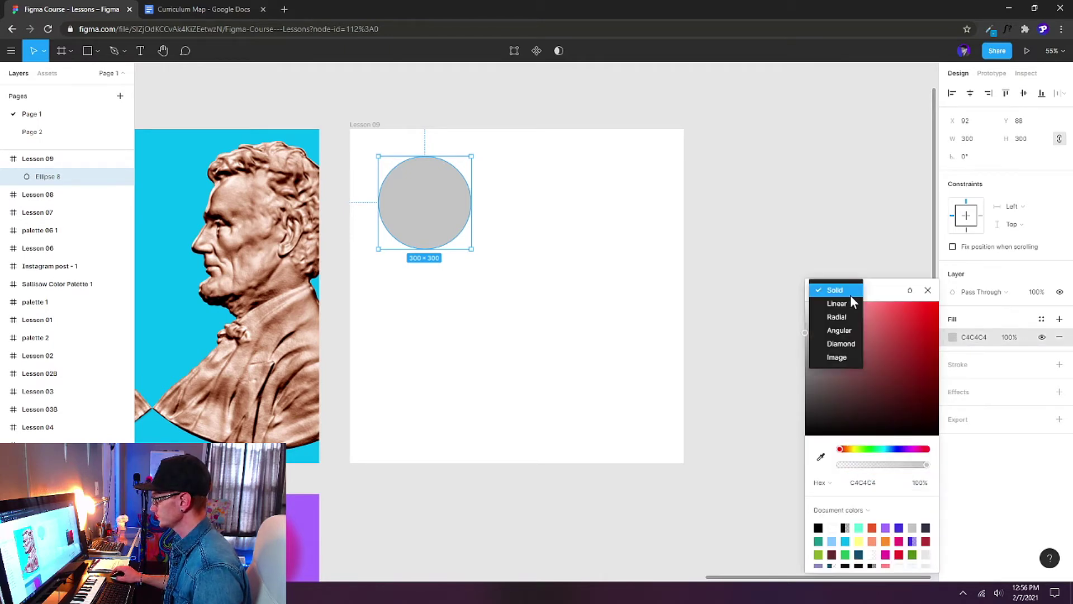
pyautogui.click(850, 303)
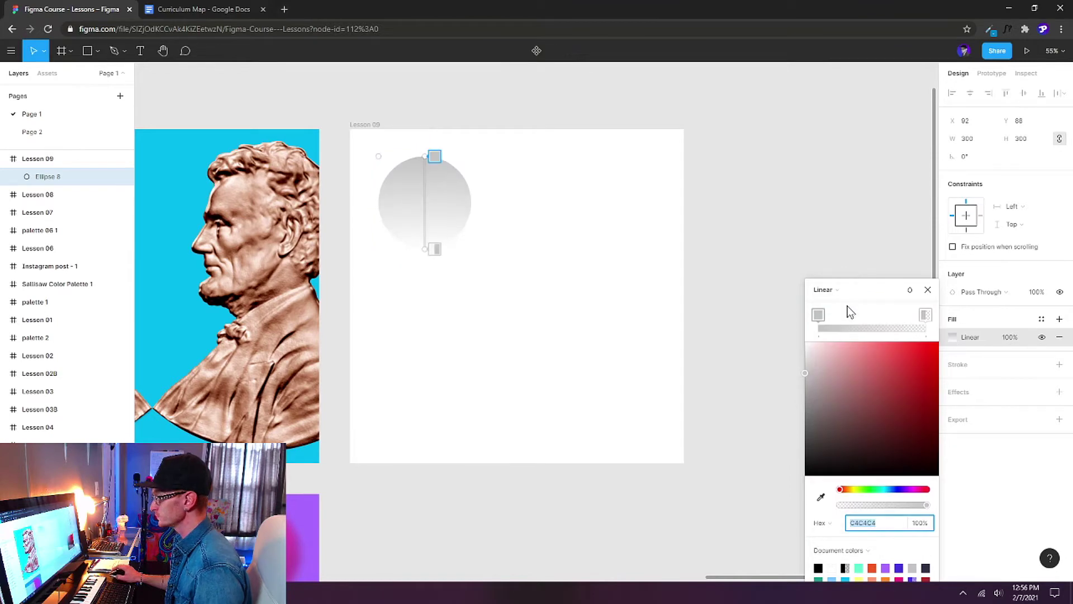
pyautogui.moveTo(845, 292); pyautogui.dragTo(735, 149)
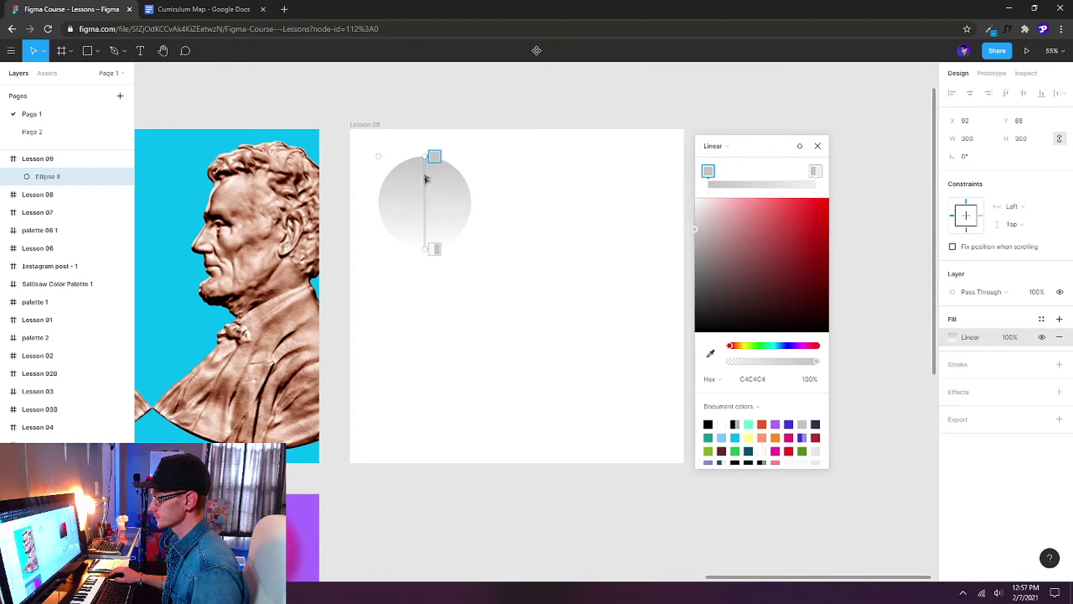
# Colour the gradient stops deep blue-violet 4733E0 and light purple A88BFF from Document colors.
pyautogui.click(816, 173)
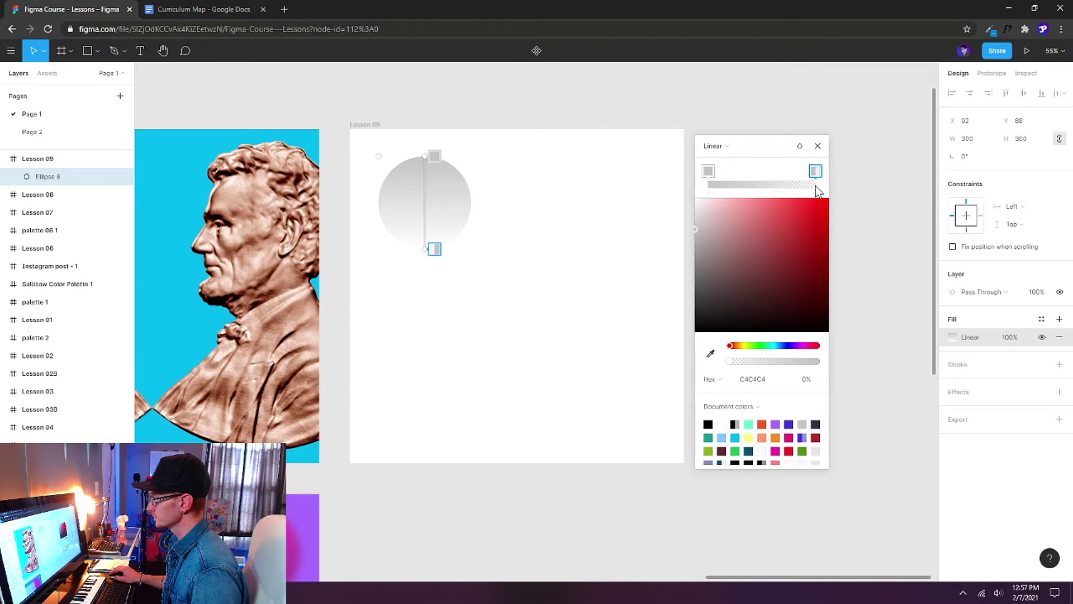
pyautogui.click(708, 171)
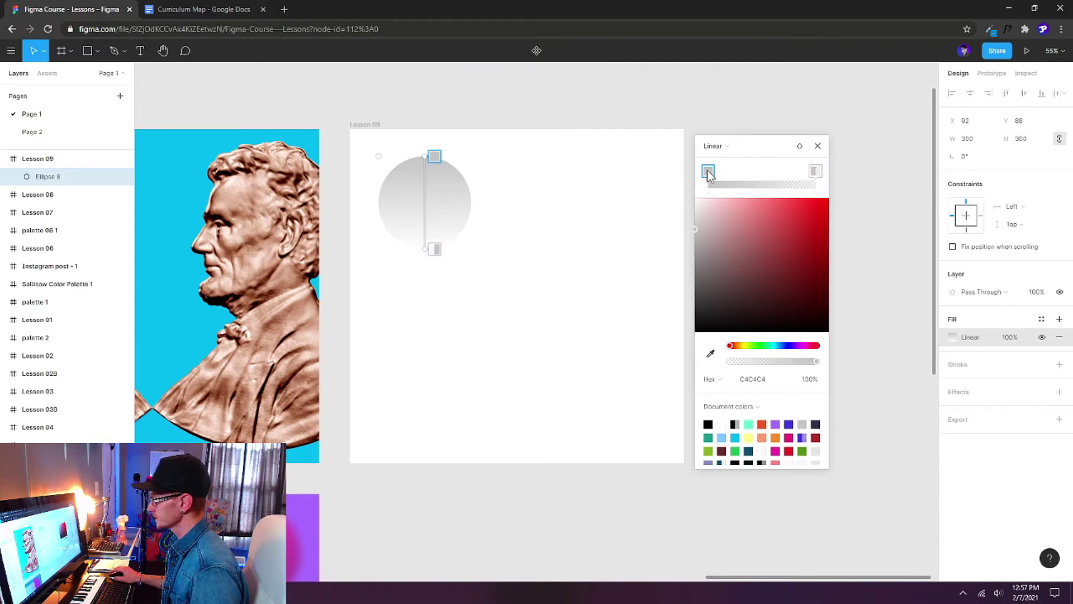
pyautogui.click(789, 423)
pyautogui.click(815, 171)
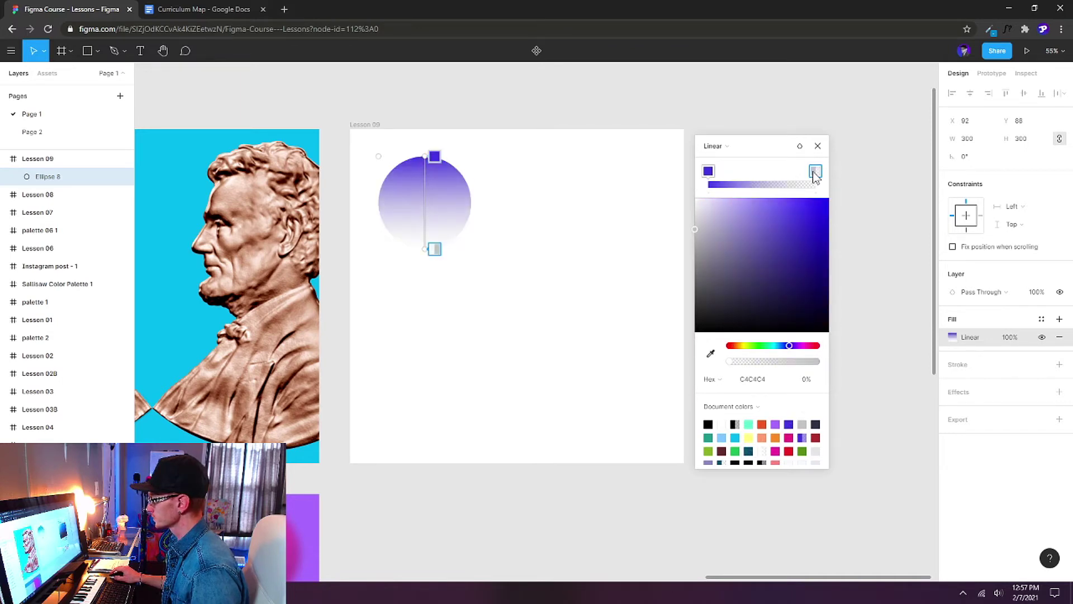
pyautogui.click(776, 425)
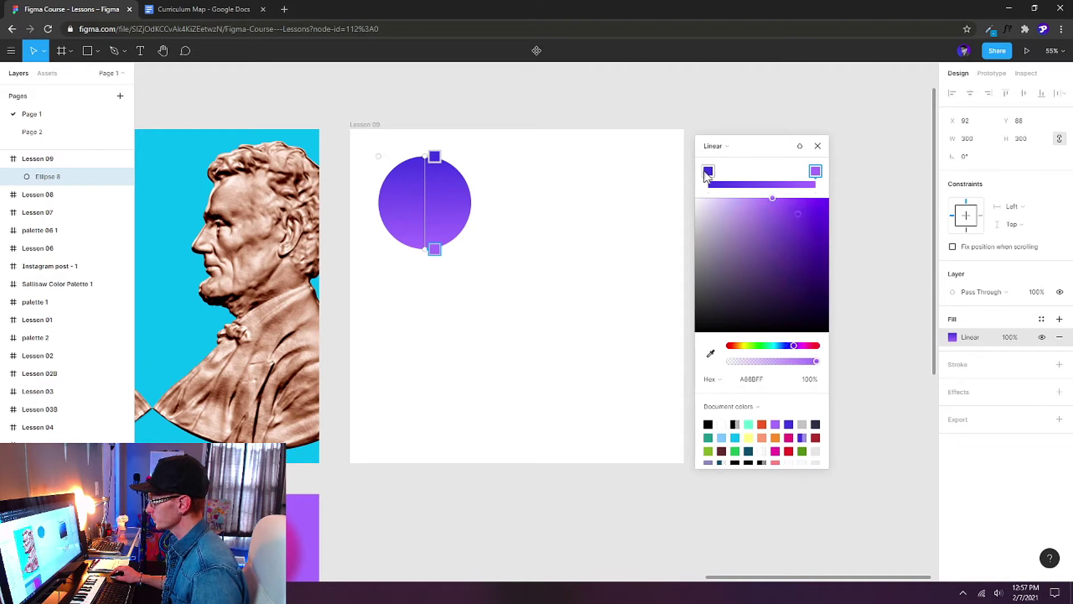
pyautogui.moveTo(706, 174)
pyautogui.mouseDown()
pyautogui.moveTo(815, 171)
pyautogui.moveTo(708, 171)
pyautogui.mouseUp()
# Reorder the stops so light purple tops the circle and deep violet ends it, adding a midway 6645EA stop.
pyautogui.click(776, 171)
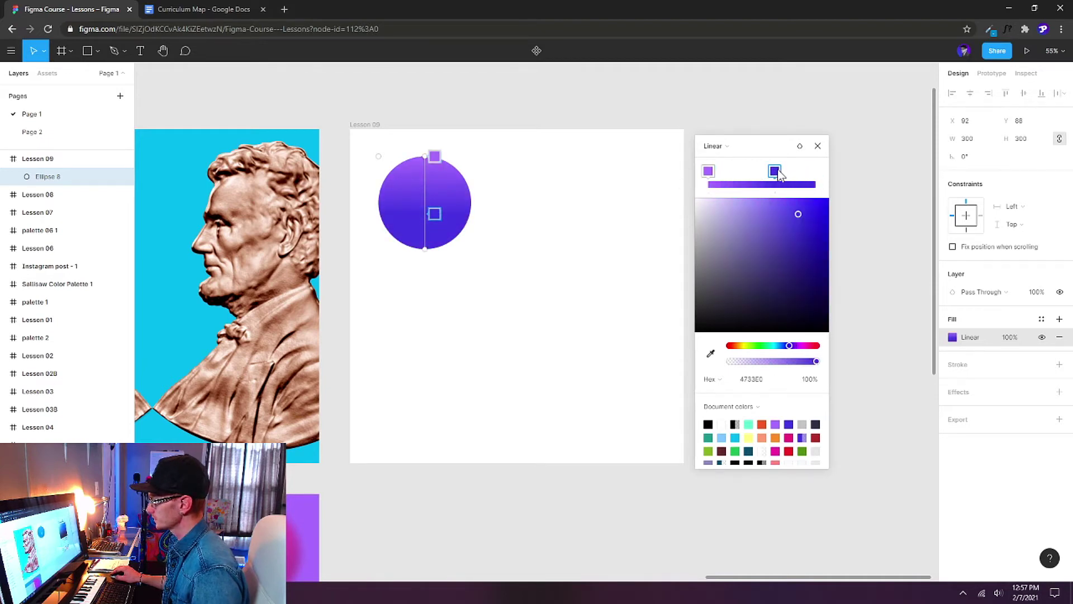
pyautogui.moveTo(776, 172); pyautogui.dragTo(837, 180)
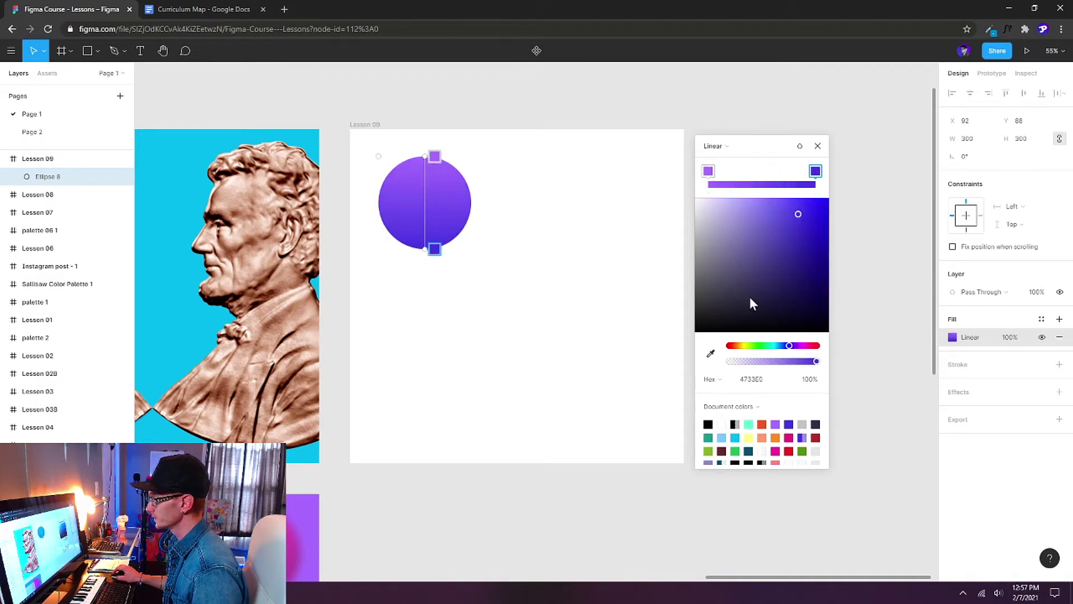
pyautogui.moveTo(707, 172); pyautogui.dragTo(765, 186)
pyautogui.click(815, 171)
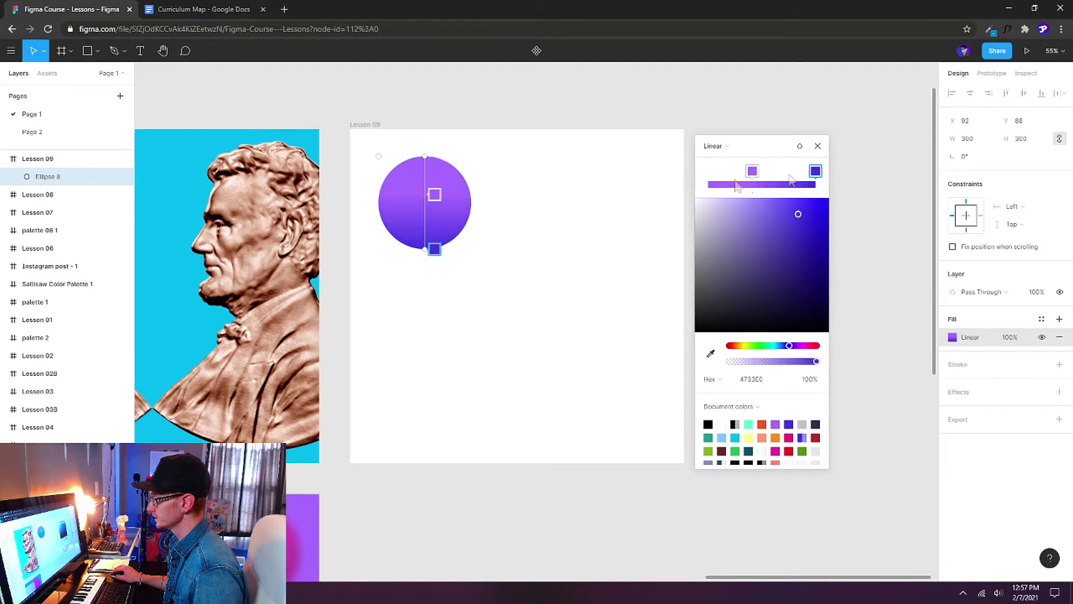
pyautogui.moveTo(752, 171); pyautogui.dragTo(693, 173)
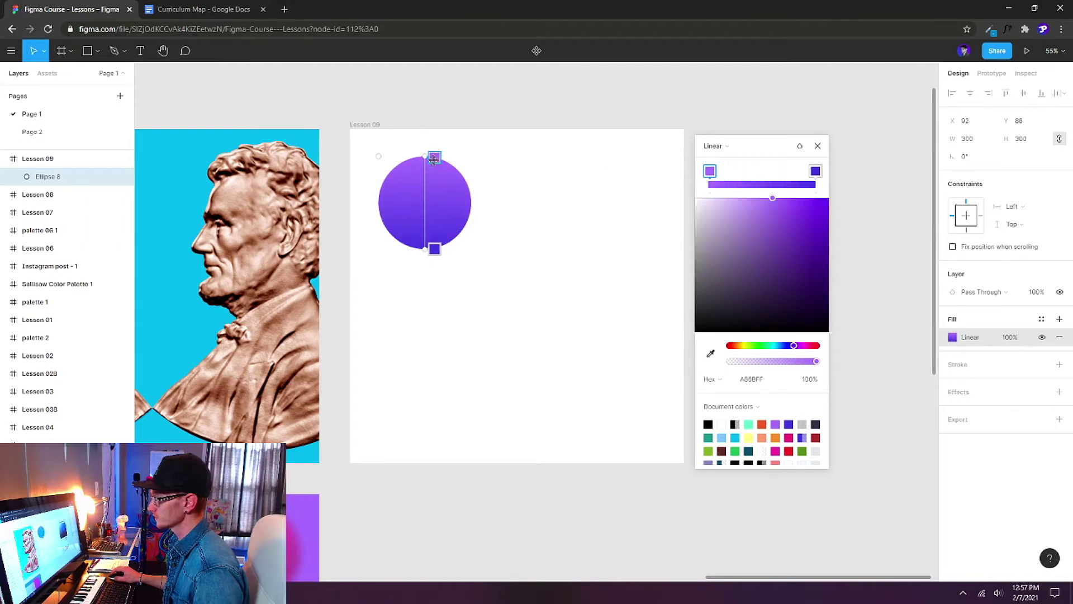
pyautogui.moveTo(434, 158)
pyautogui.mouseDown()
pyautogui.moveTo(434, 200)
pyautogui.moveTo(432, 148)
pyautogui.mouseUp()
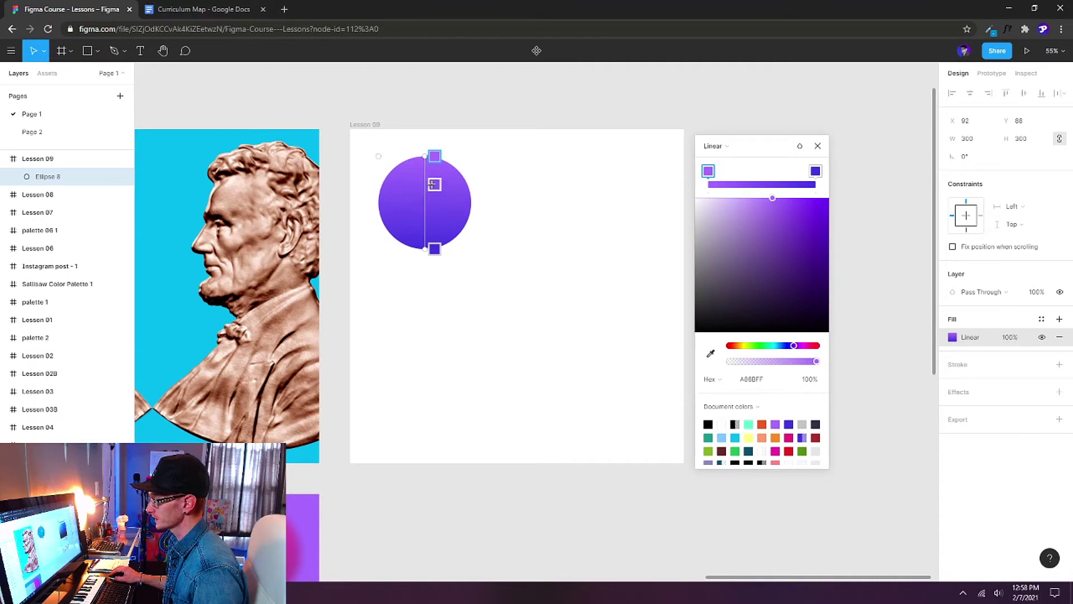
pyautogui.click(433, 220)
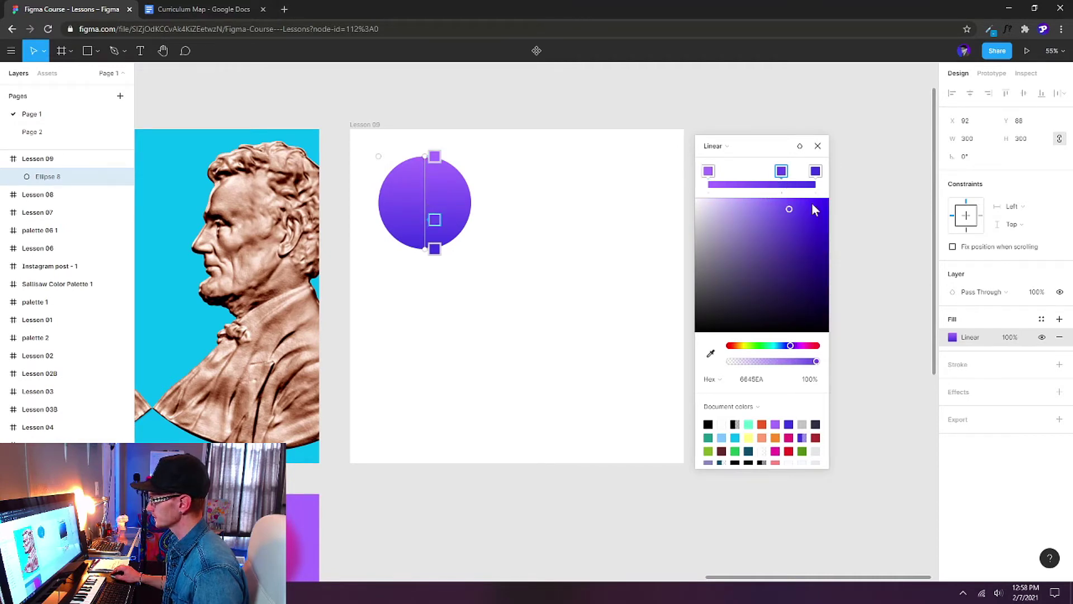
# Recolour the middle stop mint 5DFDC8 and reposition the mint and purple stops.
pyautogui.click(762, 424)
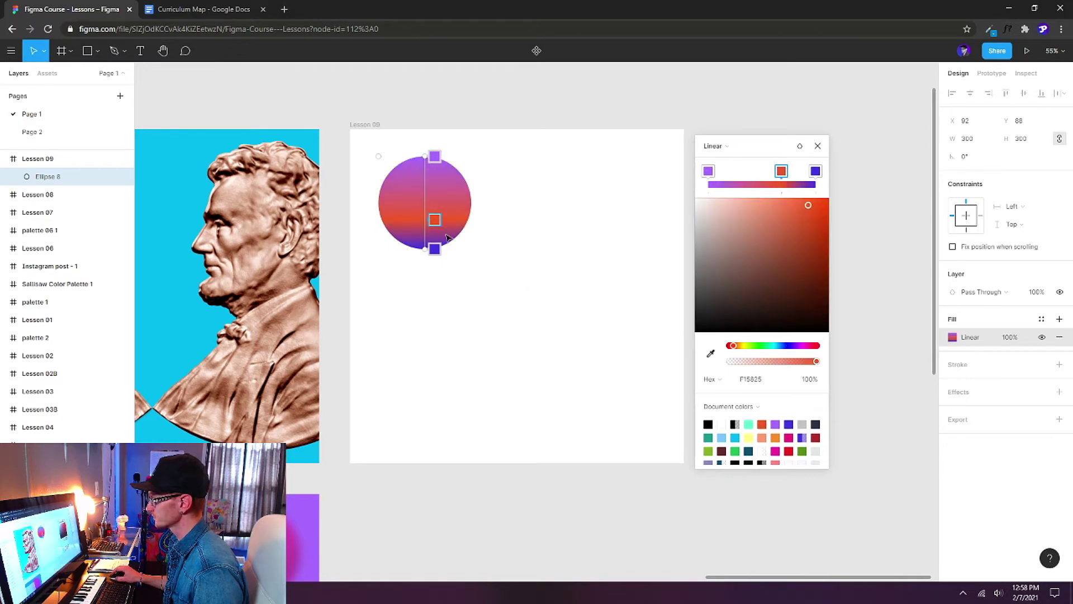
pyautogui.moveTo(434, 220)
pyautogui.mouseDown()
pyautogui.moveTo(434, 184)
pyautogui.moveTo(434, 197)
pyautogui.mouseUp()
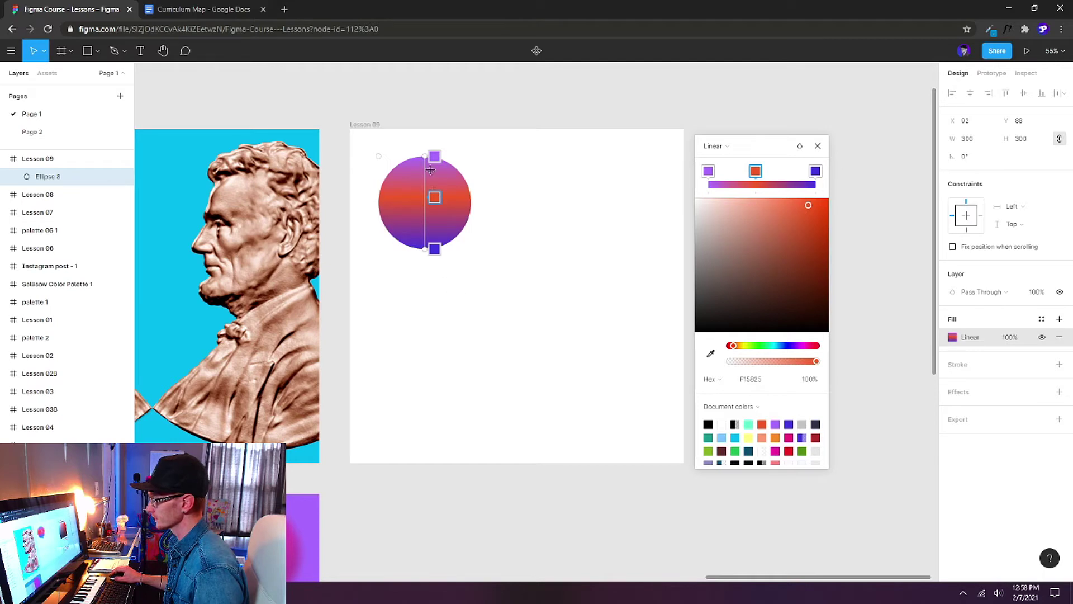
pyautogui.click(749, 423)
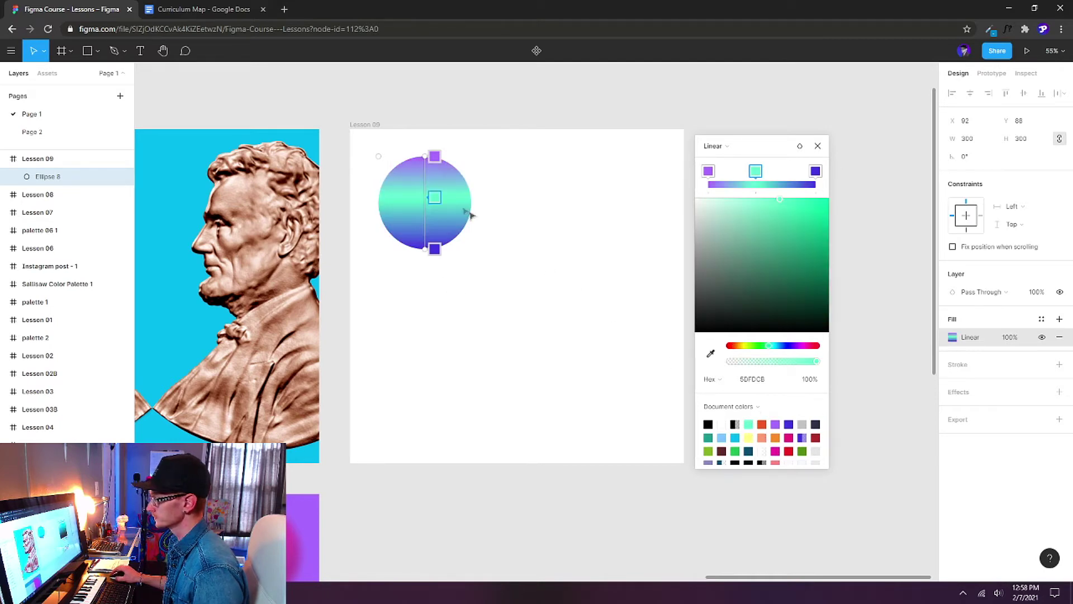
pyautogui.moveTo(435, 197)
pyautogui.mouseDown()
pyautogui.moveTo(434, 213)
pyautogui.moveTo(434, 185)
pyautogui.moveTo(434, 208)
pyautogui.mouseUp()
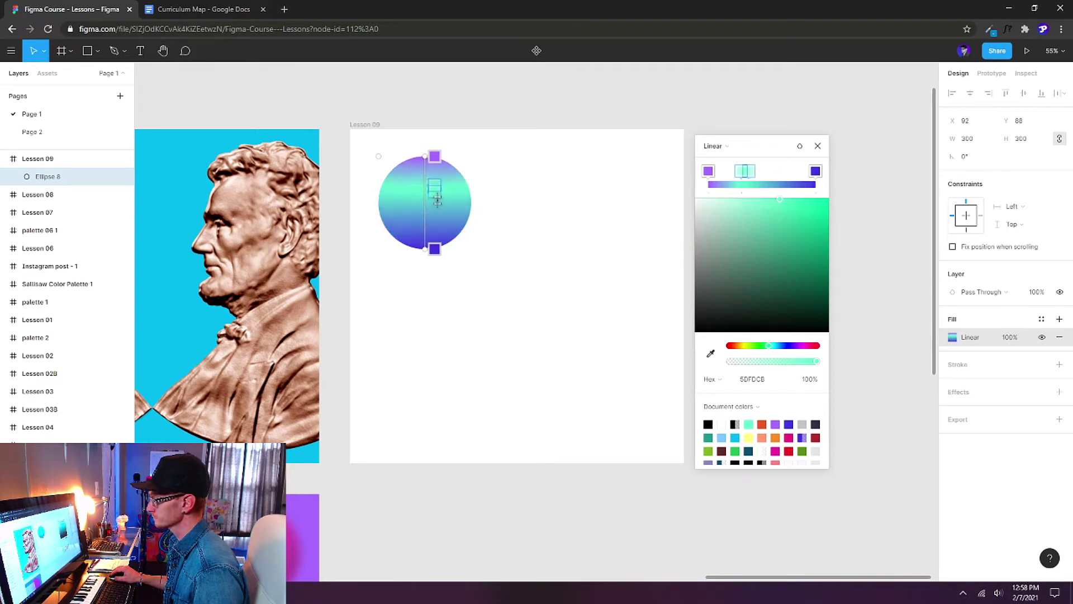
pyautogui.moveTo(435, 156); pyautogui.dragTo(434, 194)
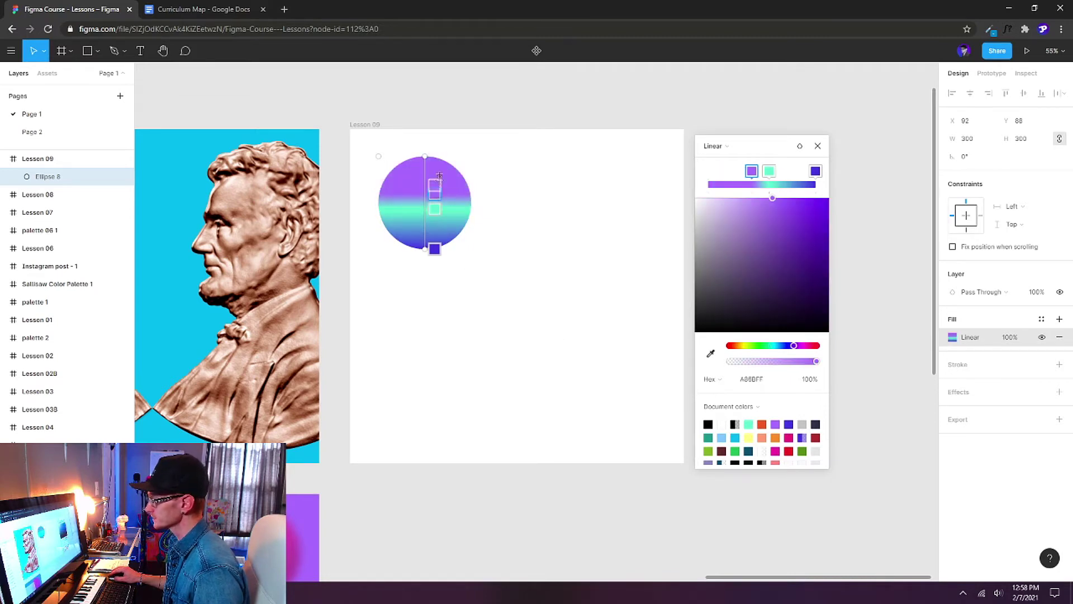
# Add a peach FF8871 stop at the circle's top edge and push the mint stop lower.
pyautogui.click(434, 165)
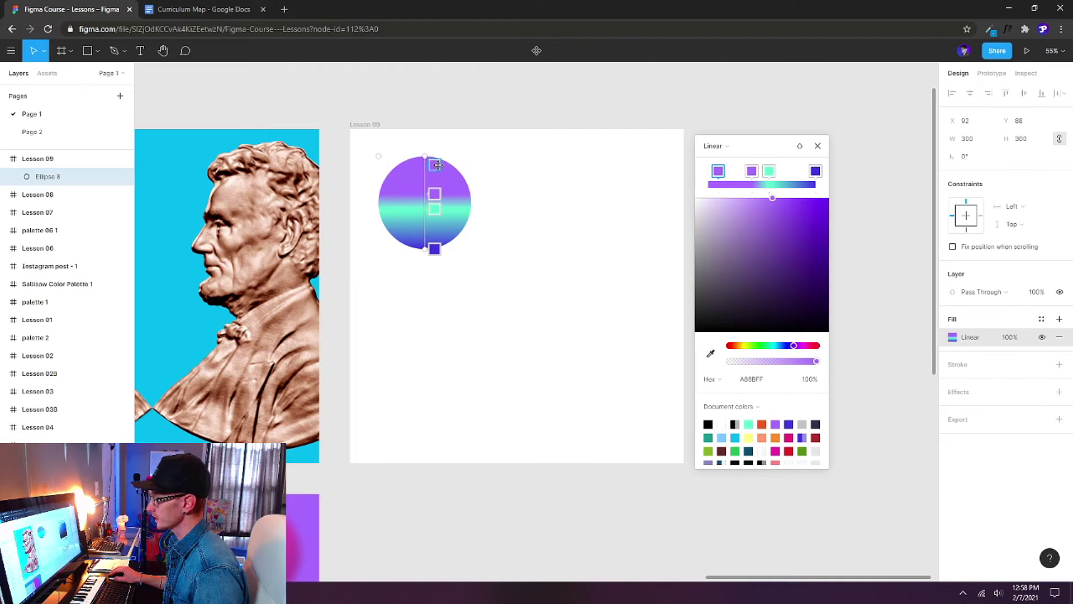
pyautogui.click(762, 438)
pyautogui.moveTo(432, 163); pyautogui.dragTo(434, 156)
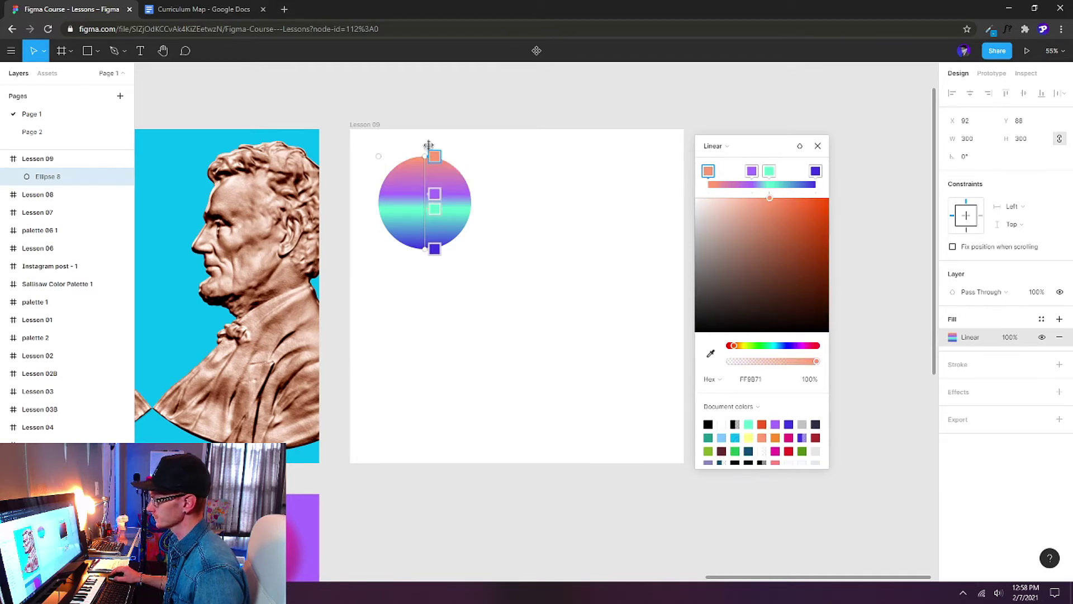
pyautogui.moveTo(434, 209)
pyautogui.mouseDown()
pyautogui.moveTo(434, 187)
pyautogui.moveTo(441, 215)
pyautogui.mouseUp()
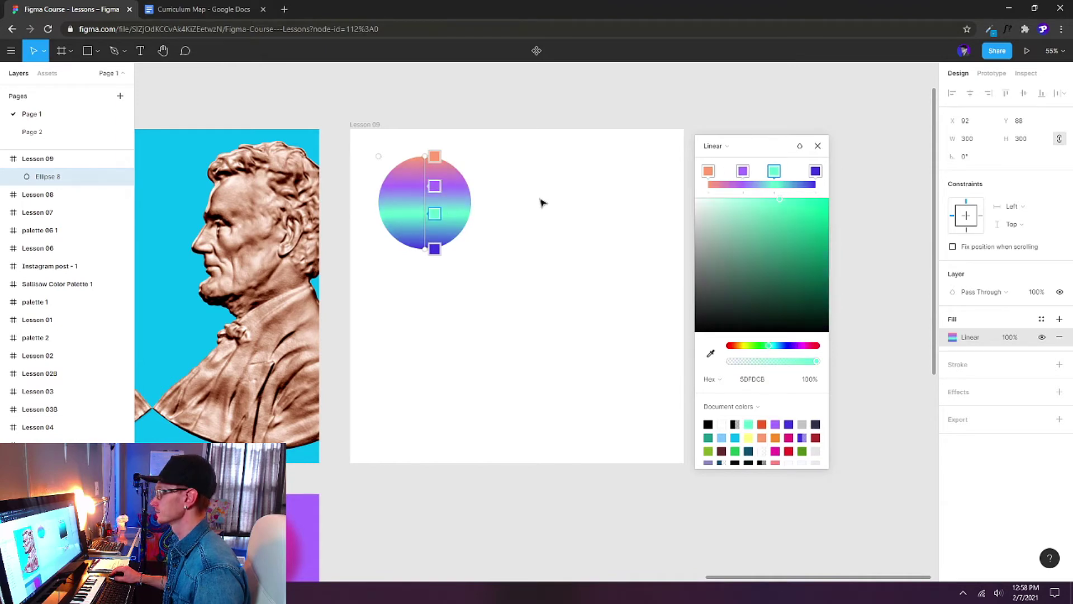
pyautogui.click(818, 146)
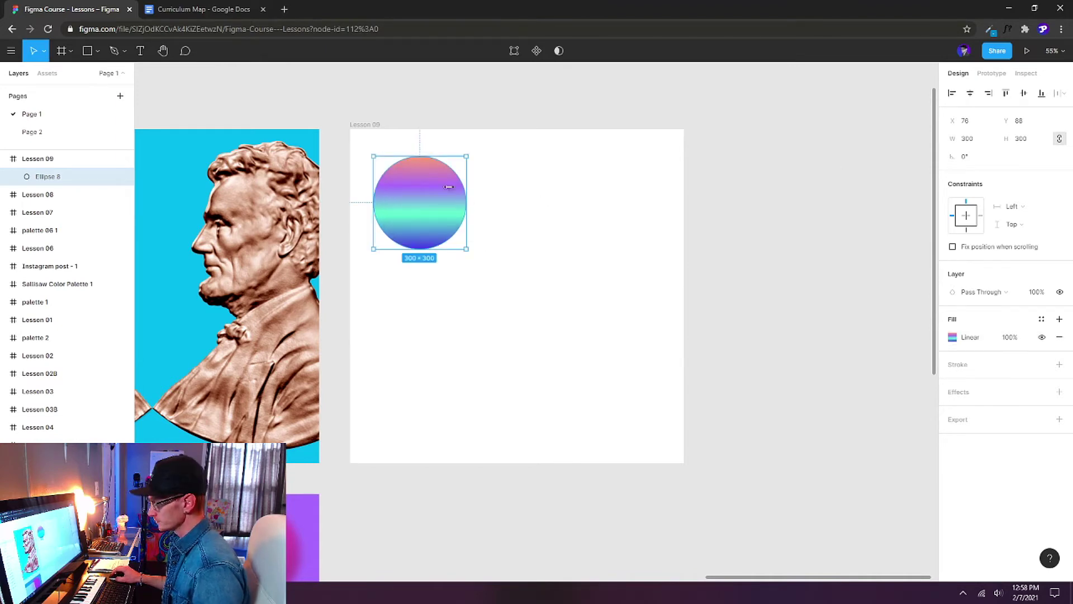
# Alt-drag a copy of the circle to the right (Ellipse 9 at X 472) and open its fill editor.
pyautogui.moveTo(422, 208); pyautogui.dragTo(547, 208)
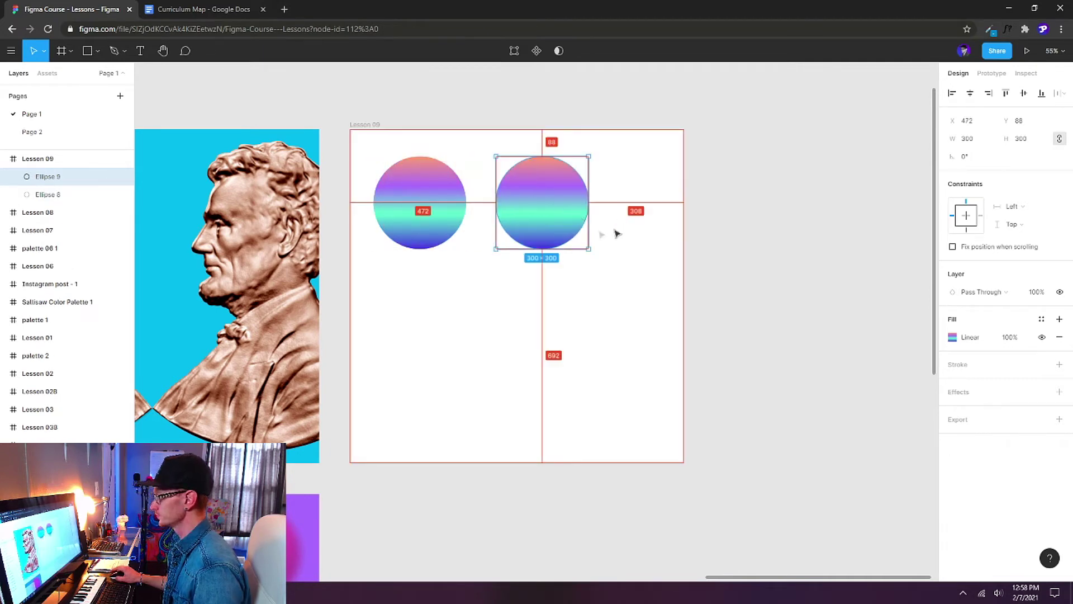
pyautogui.click(952, 338)
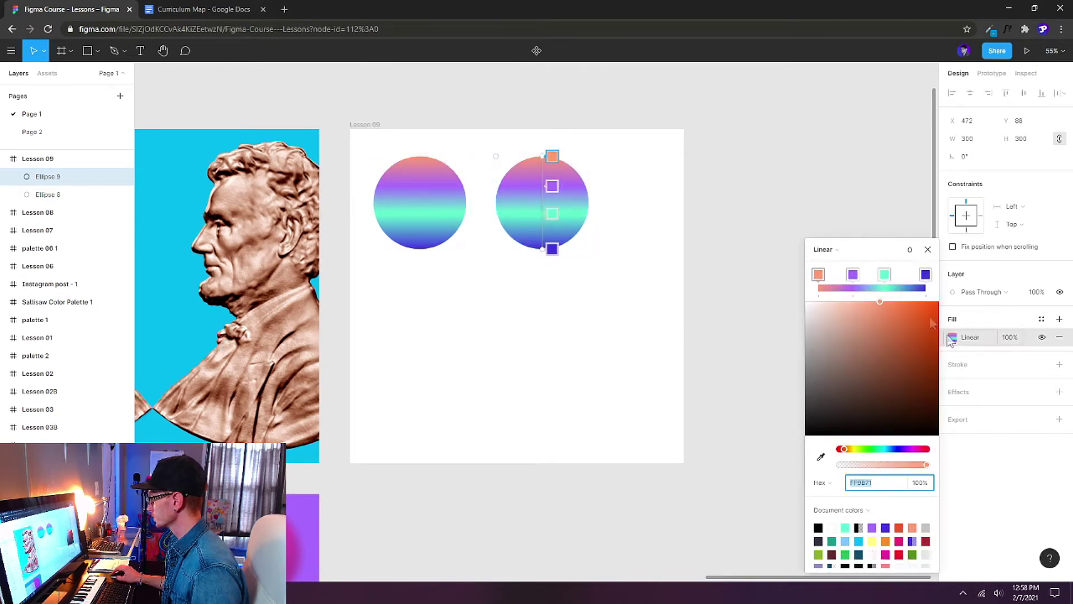
pyautogui.moveTo(884, 251); pyautogui.dragTo(776, 124)
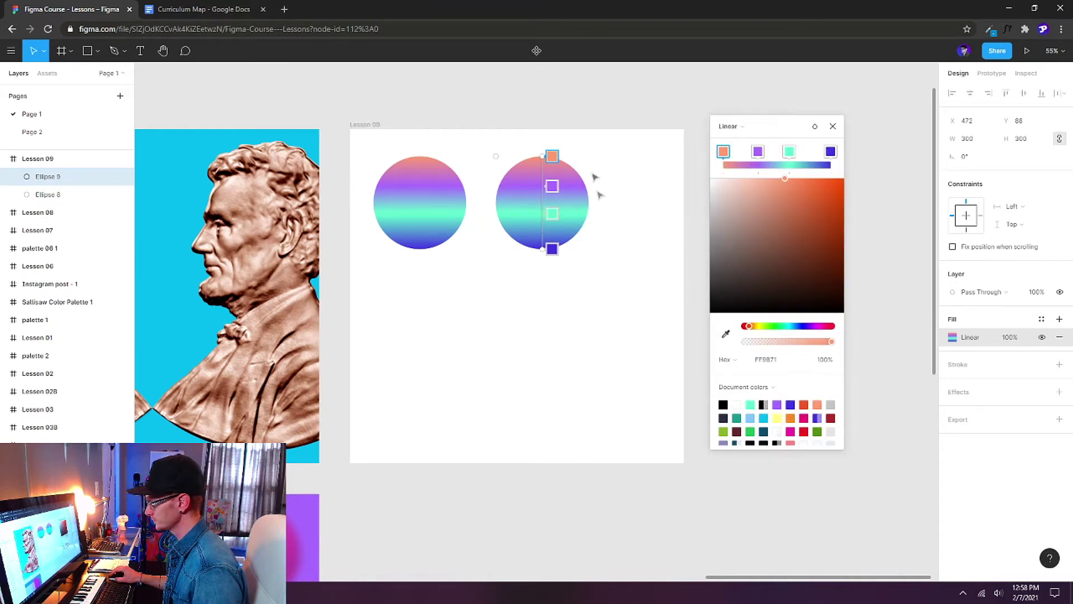
# Switch the copy's fill to a Radial gradient and stretch it into a wide, flat oval.
pyautogui.click(744, 127)
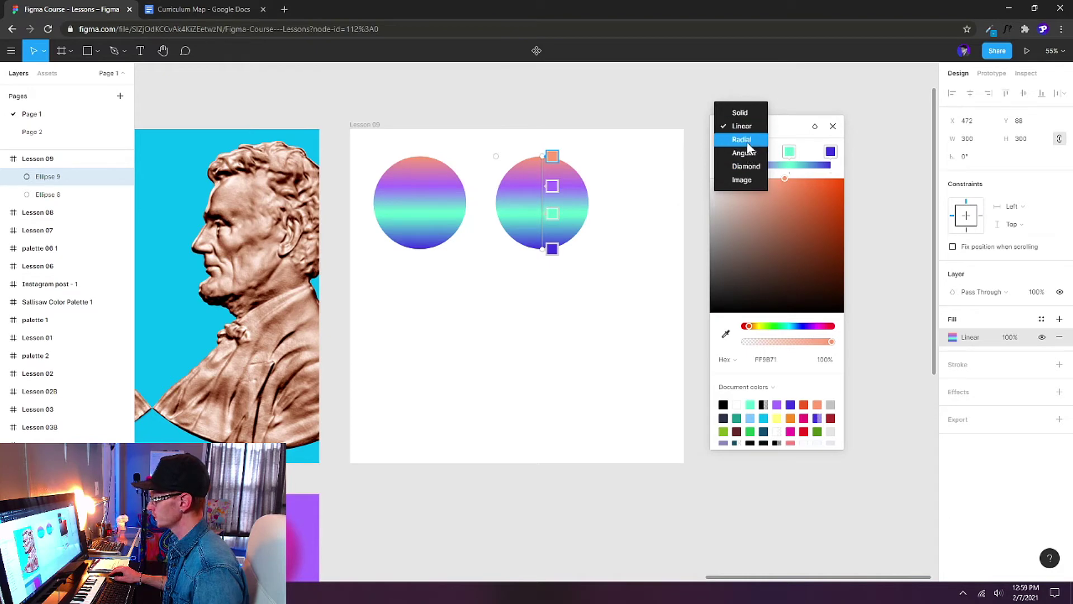
pyautogui.click(743, 139)
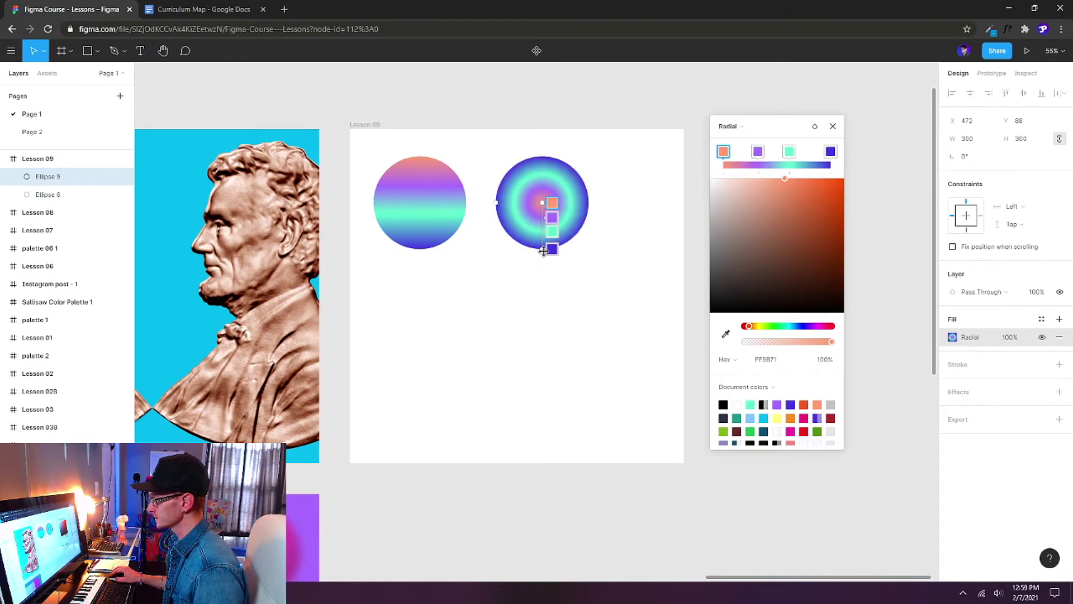
pyautogui.moveTo(543, 250); pyautogui.dragTo(542, 247)
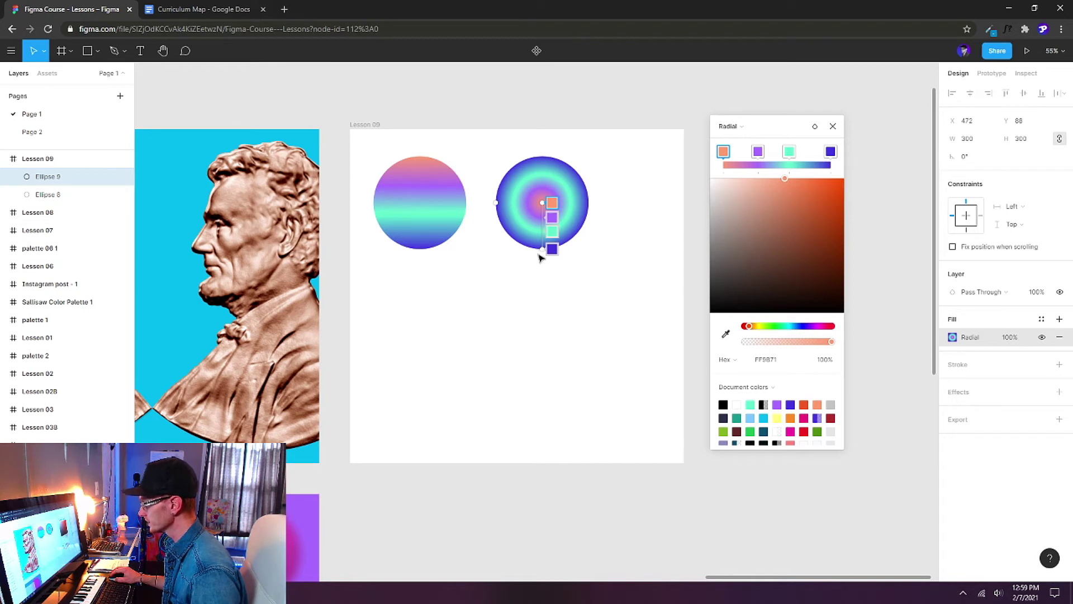
pyautogui.moveTo(543, 251); pyautogui.dragTo(510, 246)
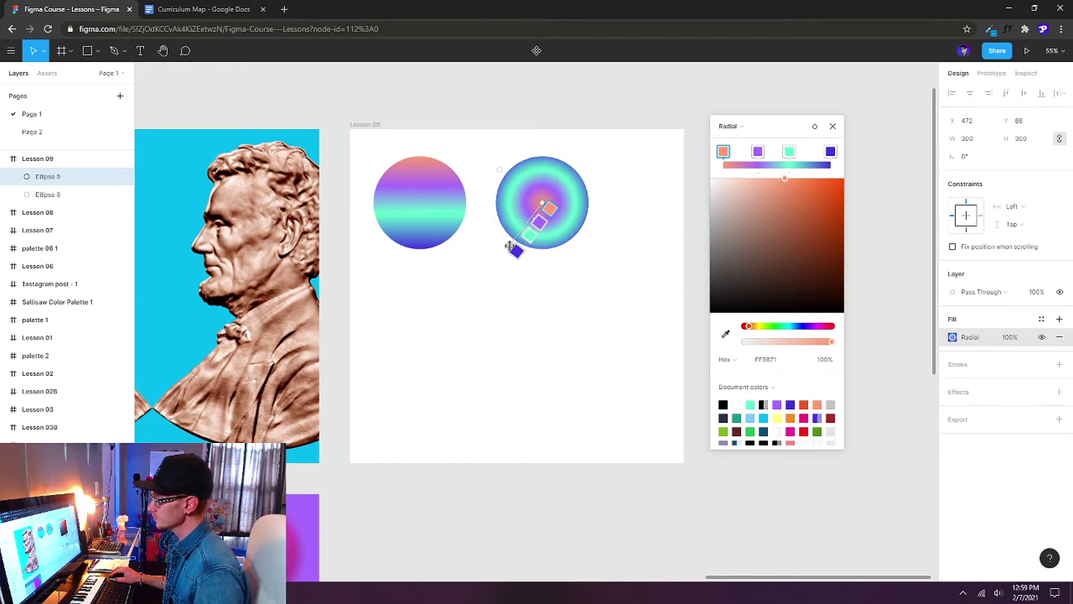
pyautogui.moveTo(508, 245); pyautogui.dragTo(600, 232)
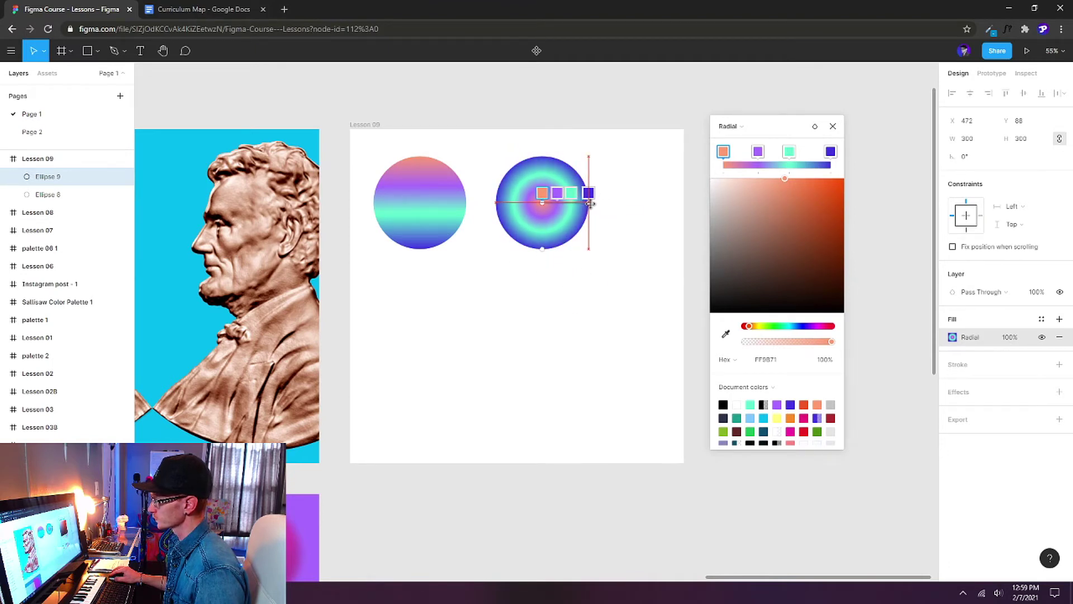
pyautogui.moveTo(591, 203); pyautogui.dragTo(617, 204)
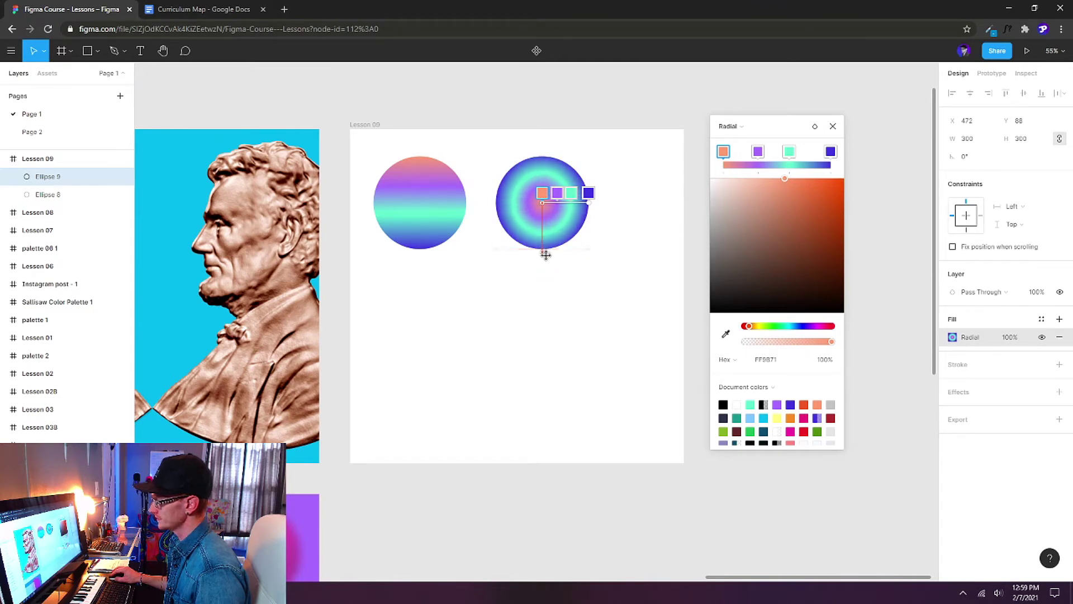
pyautogui.moveTo(543, 222); pyautogui.dragTo(539, 268)
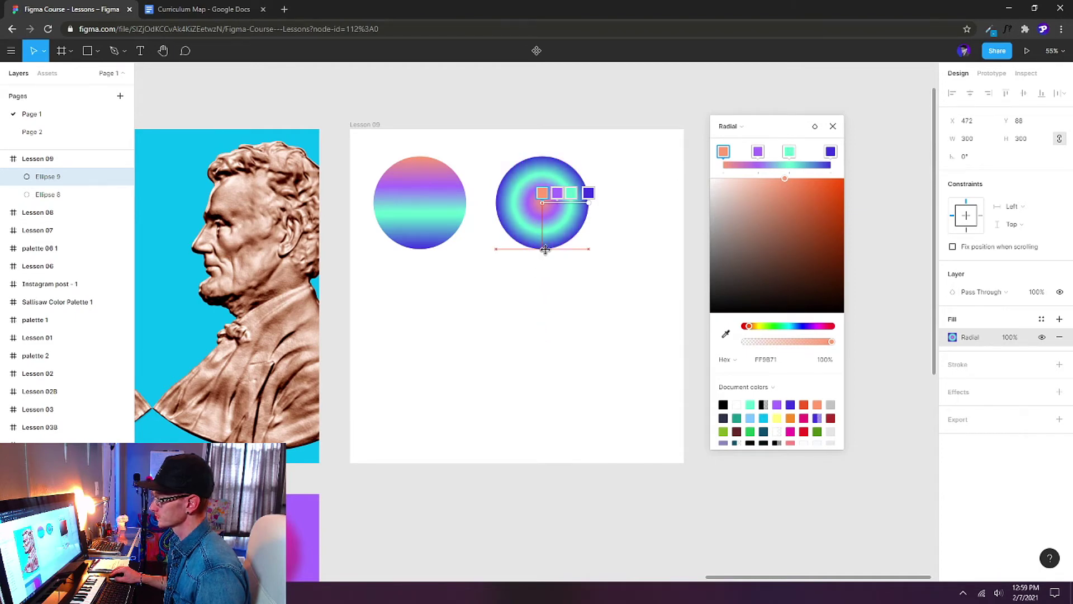
pyautogui.moveTo(542, 252); pyautogui.dragTo(545, 221)
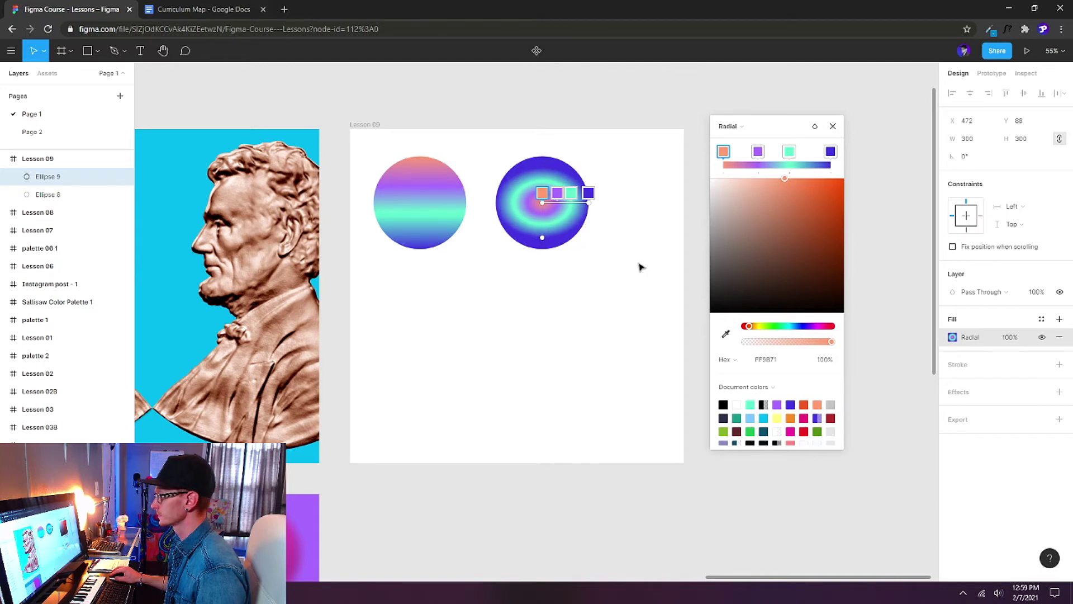
# Nudge the radial gradient circle slightly left to X 463.
pyautogui.press('Escape')
pyautogui.click(559, 226)
pyautogui.click(603, 290)
pyautogui.moveTo(559, 211)
pyautogui.mouseDown()
pyautogui.moveTo(551, 220)
pyautogui.moveTo(570, 223)
pyautogui.moveTo(556, 219)
pyautogui.mouseUp()
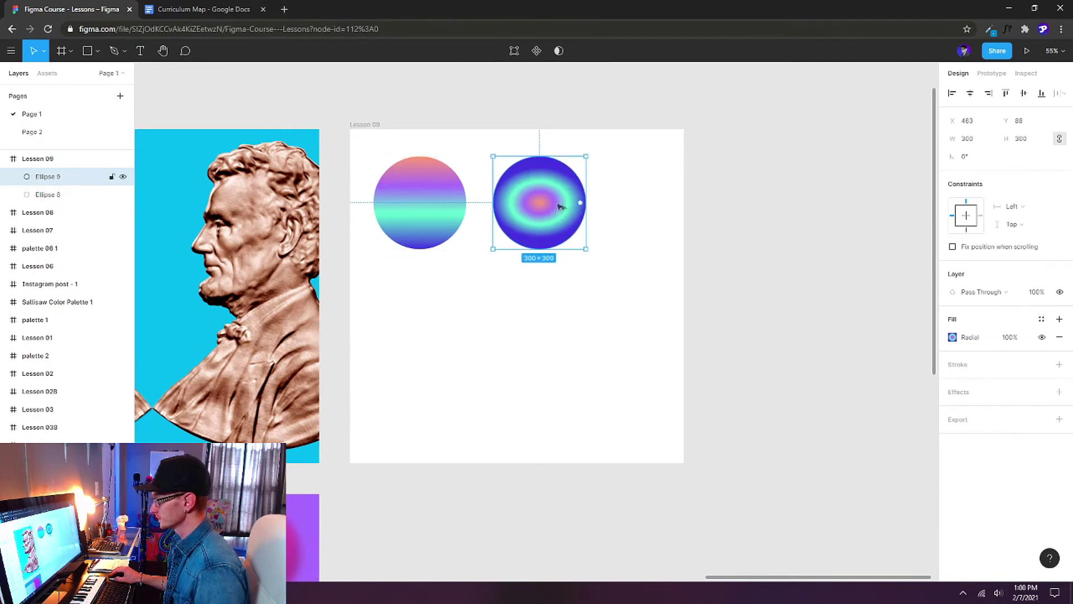
# Duplicate the radial circle below the first one as Ellipse 10 and set its fill to Angular.
pyautogui.moveTo(549, 198); pyautogui.dragTo(430, 321)
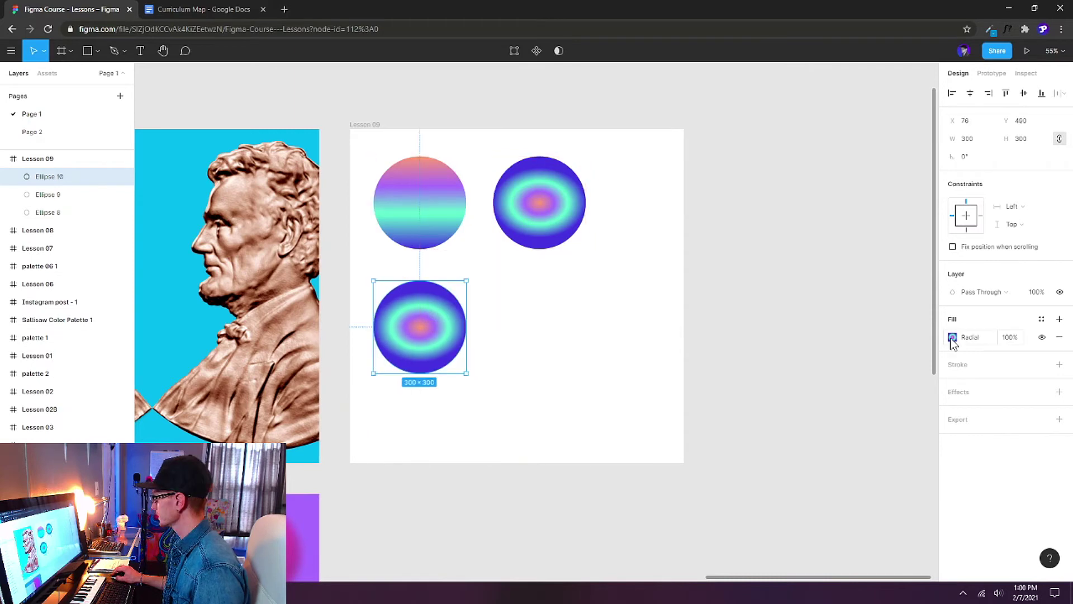
pyautogui.click(952, 337)
pyautogui.moveTo(882, 256); pyautogui.dragTo(788, 147)
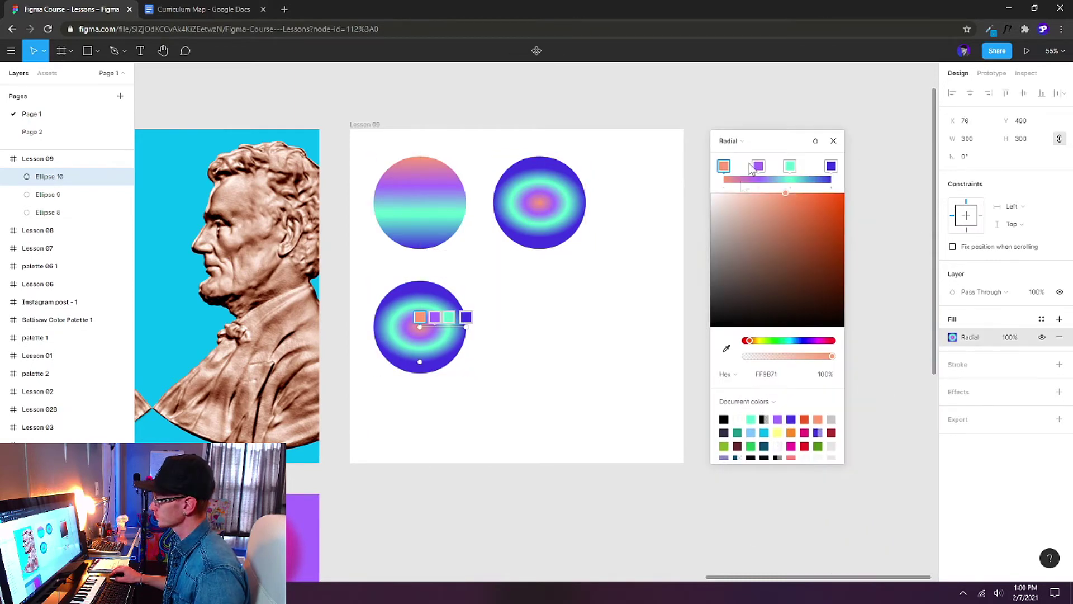
pyautogui.click(759, 144)
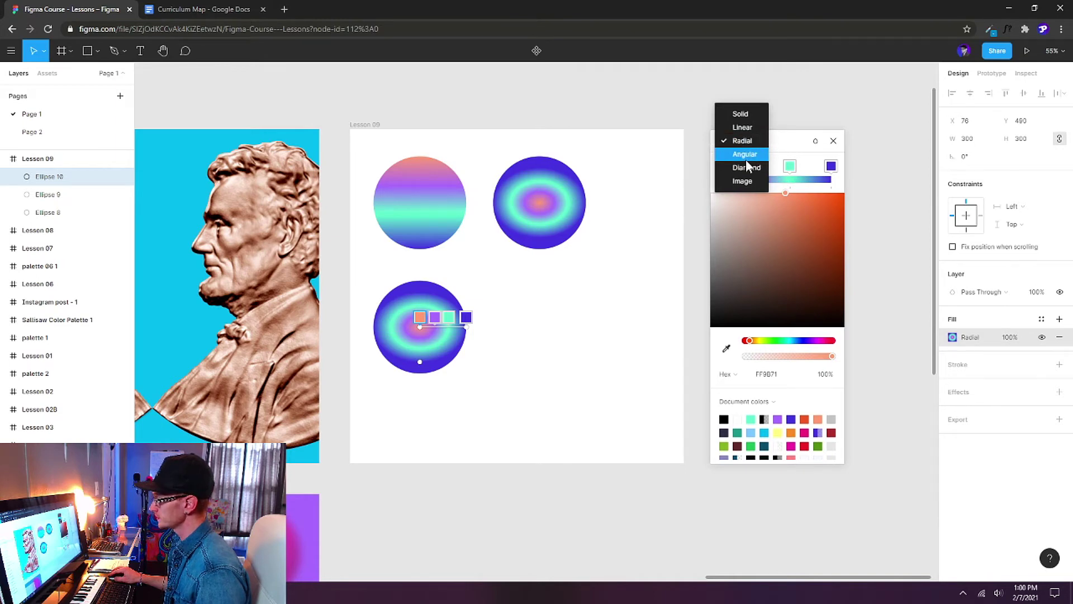
pyautogui.click(747, 155)
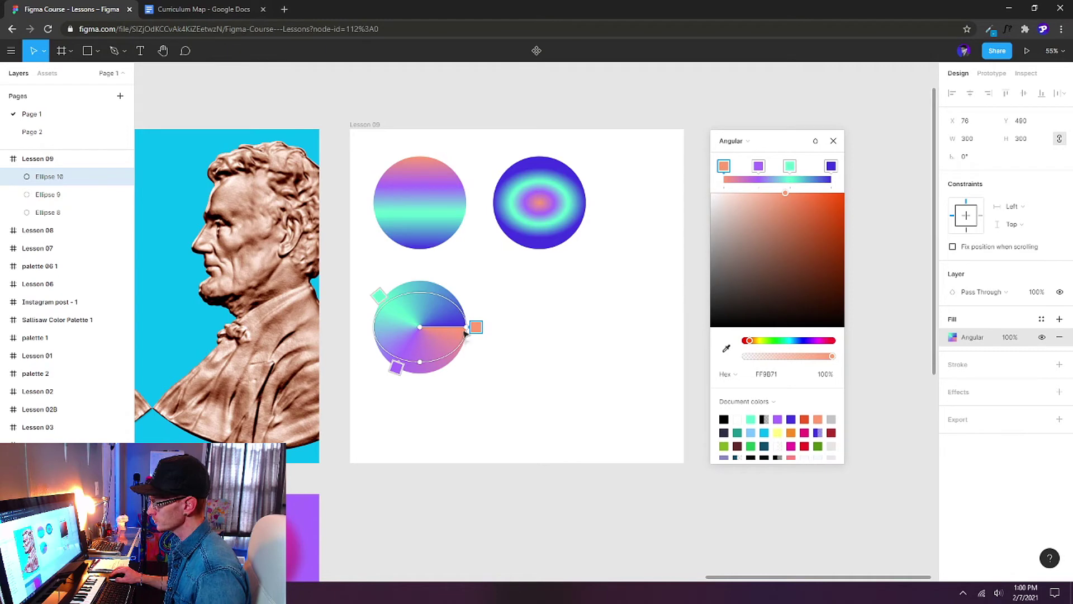
# Drag the salmon, blue, purple and mint stops around the ring and rotate the angular gradient.
pyautogui.moveTo(476, 327); pyautogui.dragTo(430, 282)
pyautogui.moveTo(477, 328); pyautogui.dragTo(479, 356)
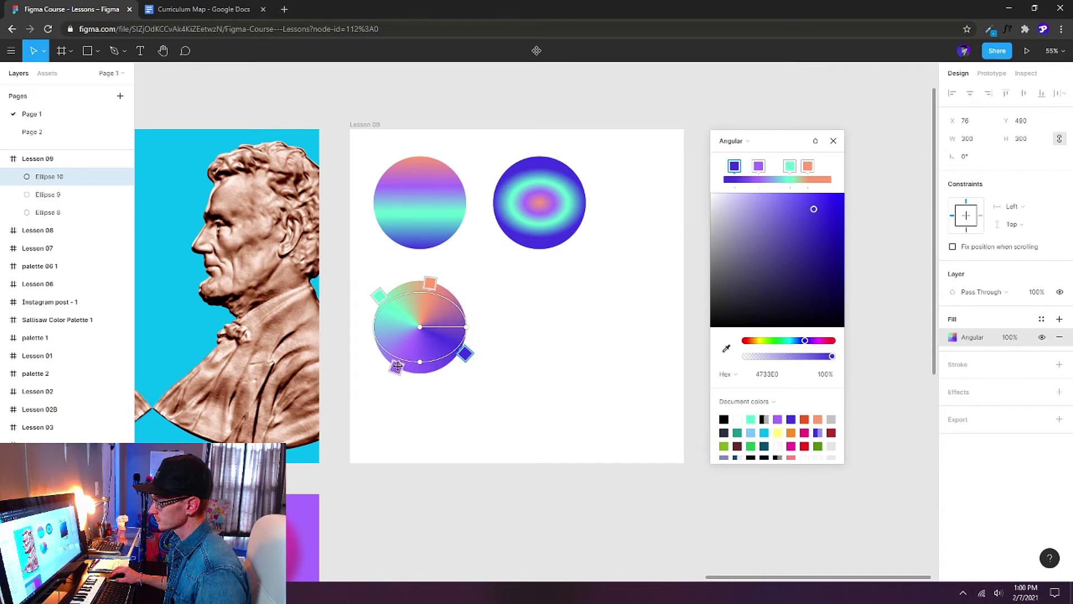
pyautogui.moveTo(397, 366)
pyautogui.mouseDown()
pyautogui.moveTo(364, 352)
pyautogui.moveTo(382, 375)
pyautogui.mouseUp()
pyautogui.moveTo(378, 295); pyautogui.dragTo(383, 291)
pyautogui.moveTo(465, 353); pyautogui.dragTo(445, 366)
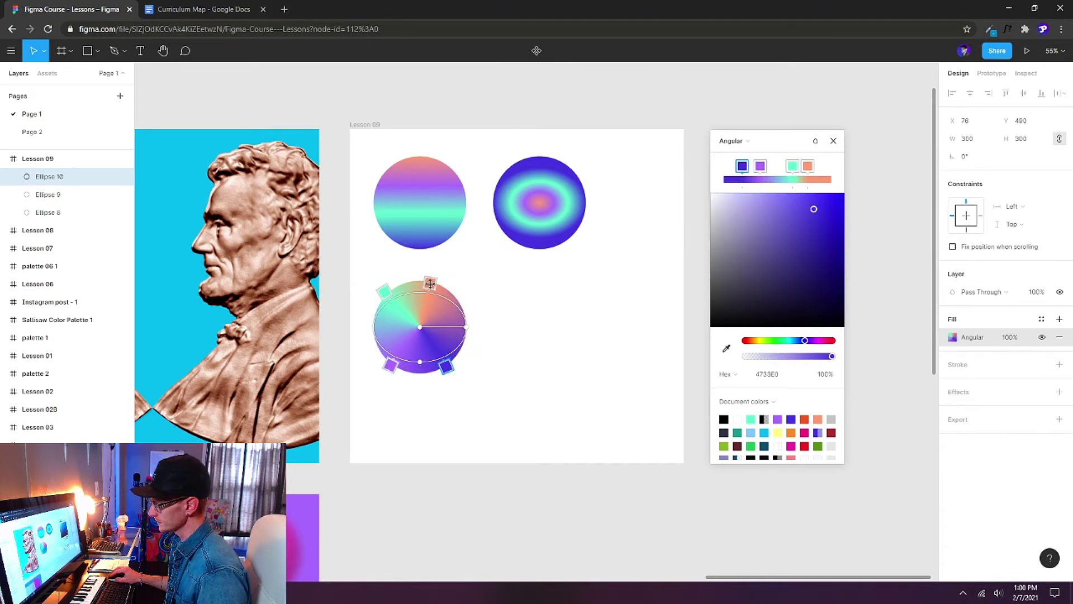
pyautogui.moveTo(430, 283); pyautogui.dragTo(437, 284)
pyautogui.moveTo(466, 327); pyautogui.dragTo(451, 281)
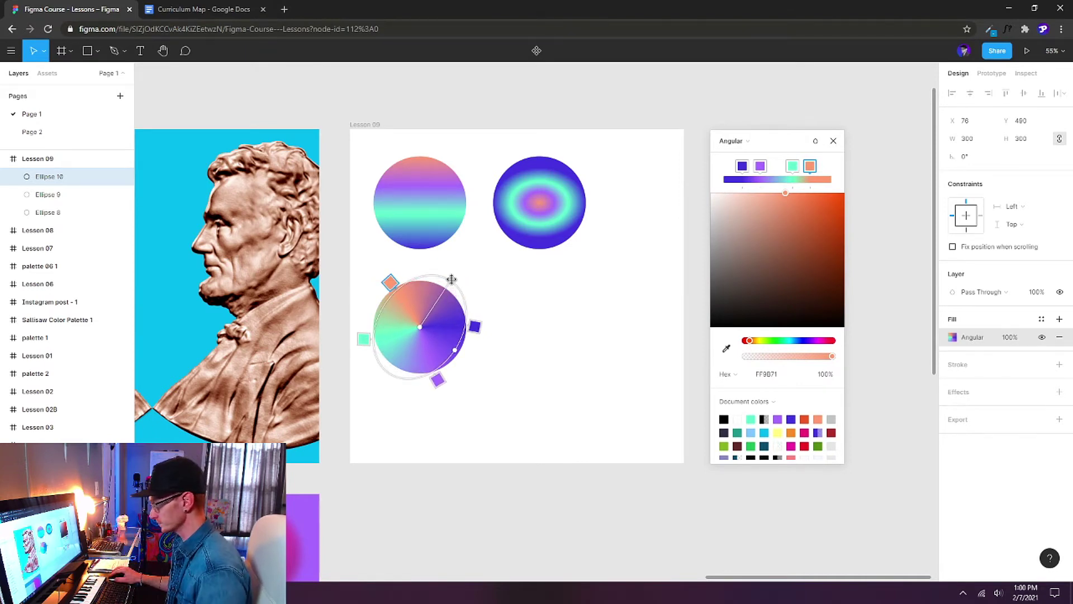
pyautogui.moveTo(451, 278)
pyautogui.mouseDown()
pyautogui.moveTo(455, 326)
pyautogui.moveTo(448, 289)
pyautogui.mouseUp()
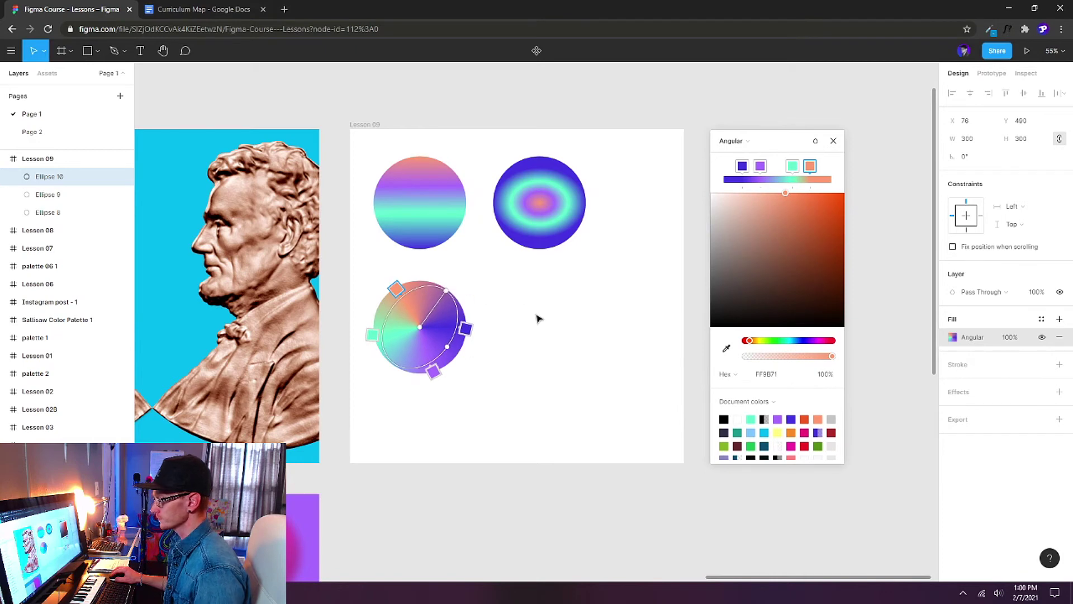
pyautogui.press('Escape')
pyautogui.press('Escape')
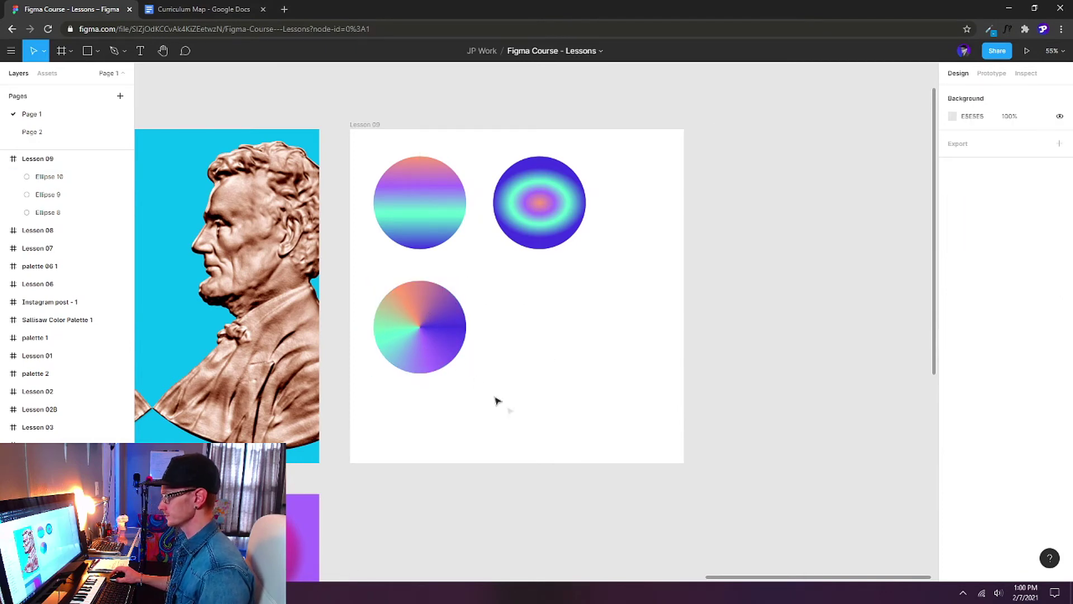
# Reopen Ellipse 10's angular fill and slide the blue first stop to the gradient's start.
pyautogui.click(430, 350)
pyautogui.click(952, 337)
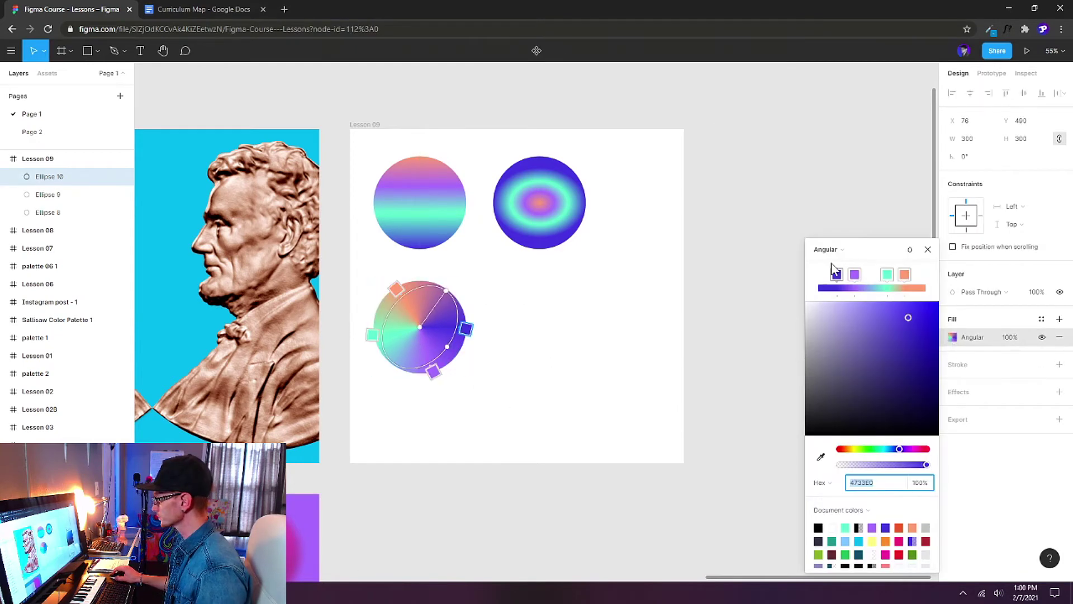
pyautogui.moveTo(837, 274); pyautogui.dragTo(818, 274)
pyautogui.click(904, 274)
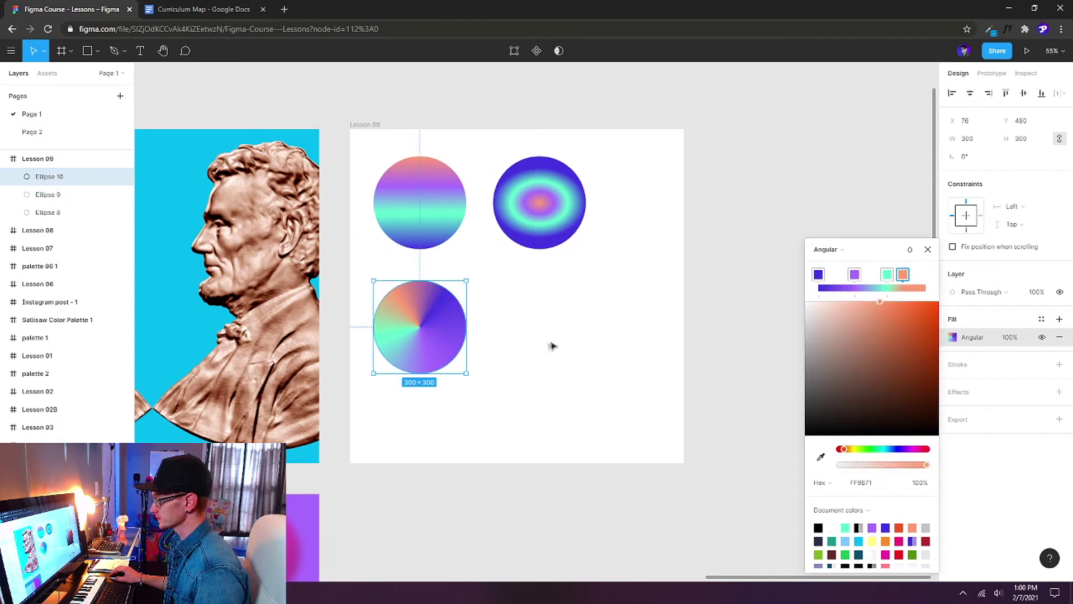
pyautogui.click(818, 275)
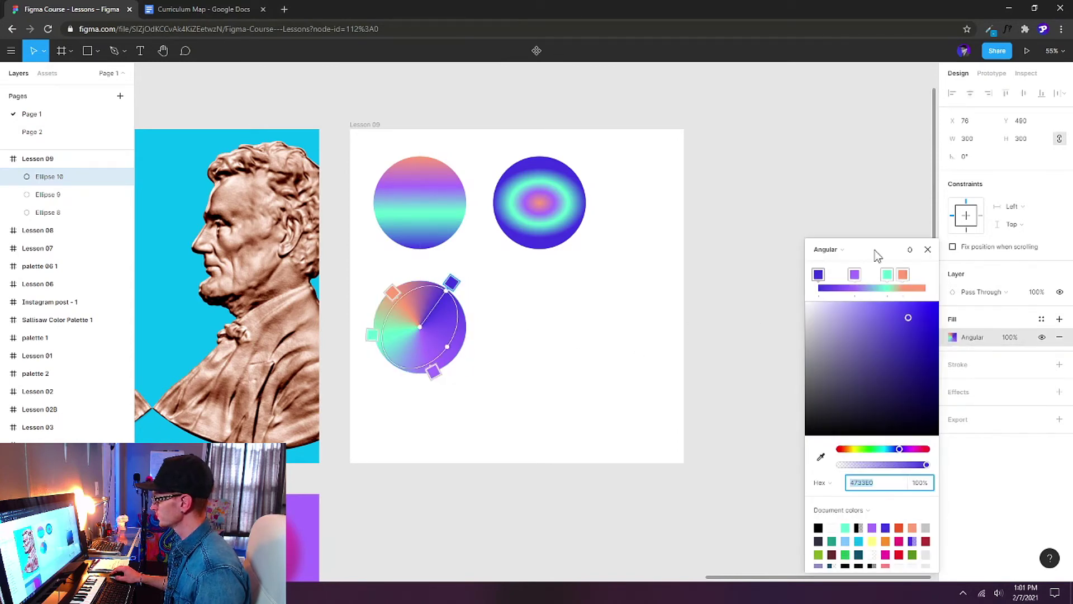
pyautogui.moveTo(868, 258); pyautogui.dragTo(738, 190)
# Swing the orange and green stops around the circle so colours sweep peach, mint, purple, blue.
pyautogui.moveTo(389, 290); pyautogui.dragTo(403, 283)
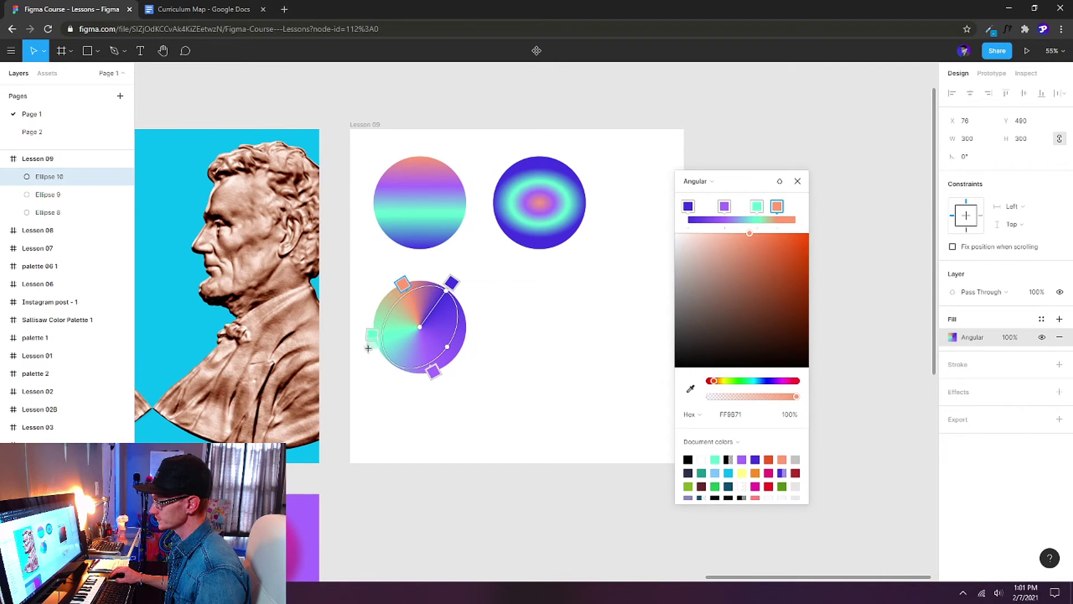
pyautogui.moveTo(371, 334); pyautogui.dragTo(374, 350)
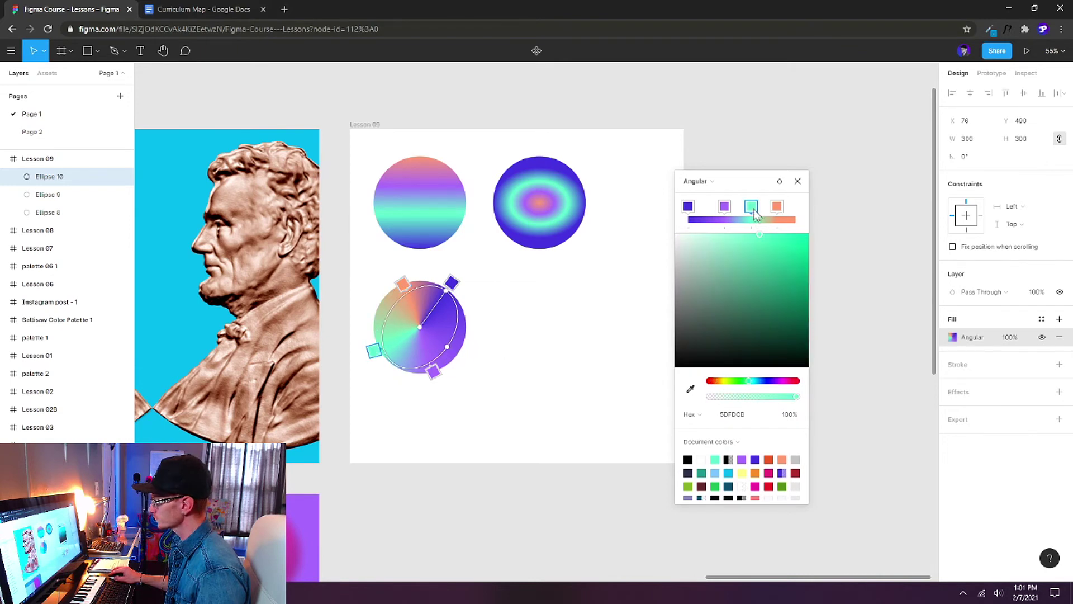
pyautogui.moveTo(755, 214)
pyautogui.mouseDown()
pyautogui.moveTo(785, 213)
pyautogui.moveTo(773, 212)
pyautogui.mouseUp()
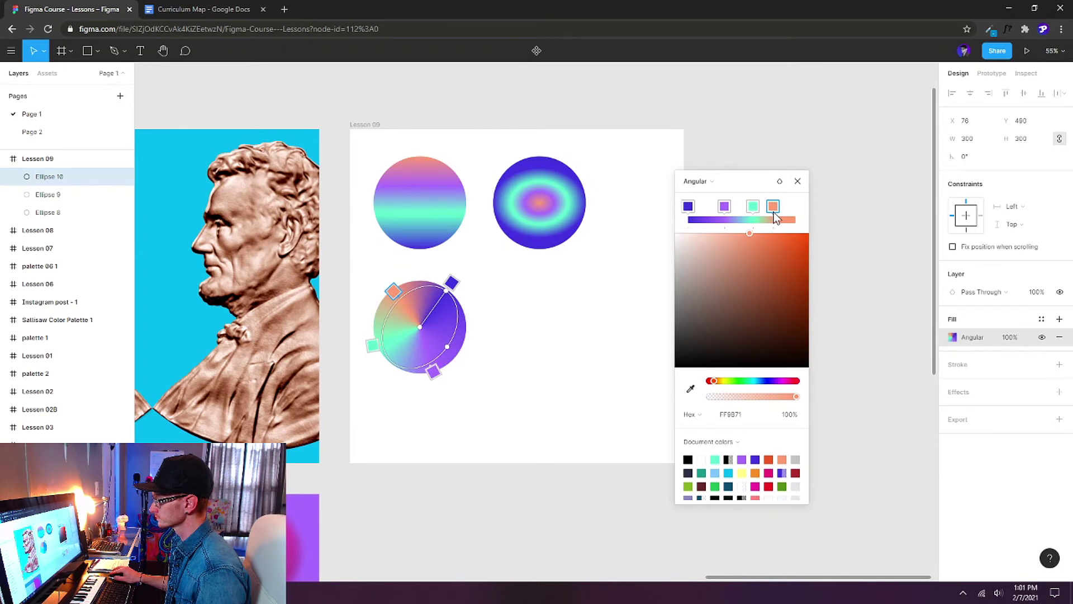
pyautogui.click(798, 182)
pyautogui.click(715, 232)
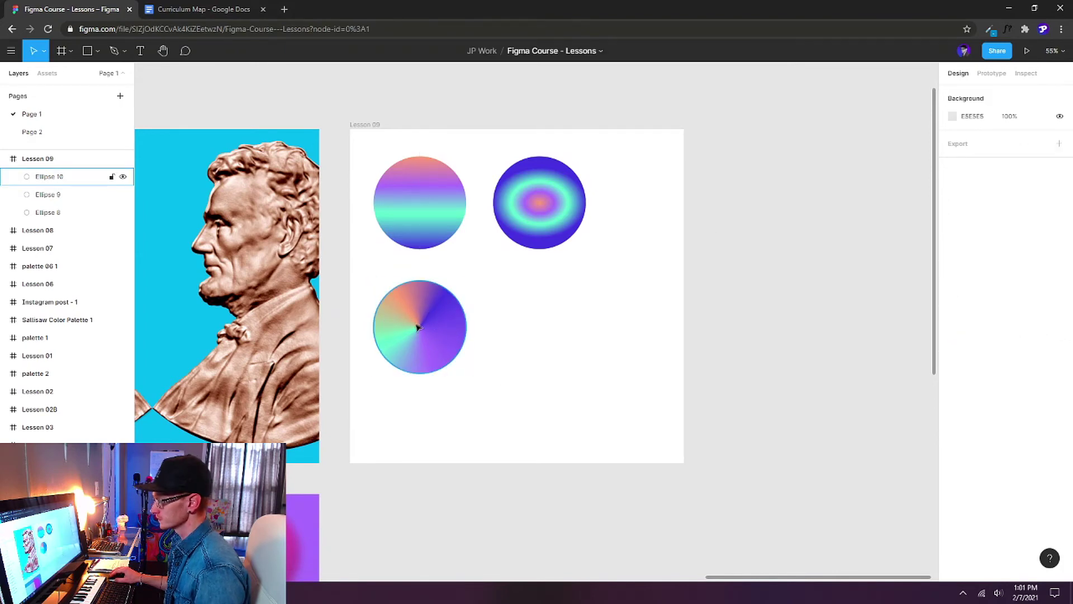
# Alt-drag Ellipse 10 to the right as Ellipse 11 and change its fill to Diamond.
pyautogui.keyDown('alt'); pyautogui.moveTo(434, 332); pyautogui.dragTo(549, 326); pyautogui.keyUp('alt')
pyautogui.click(952, 337)
pyautogui.click(844, 249)
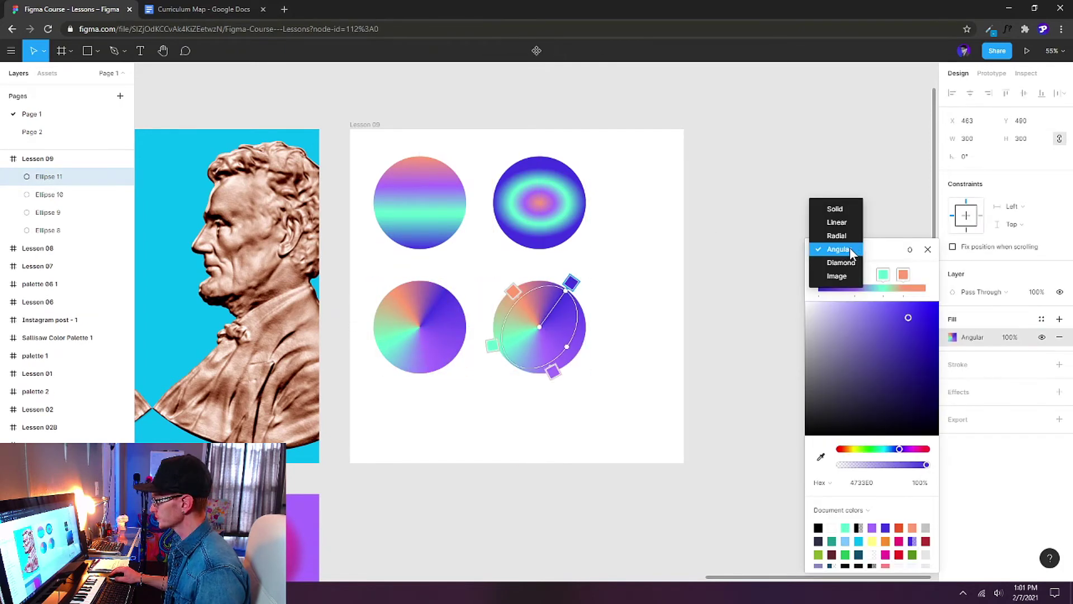
pyautogui.click(840, 264)
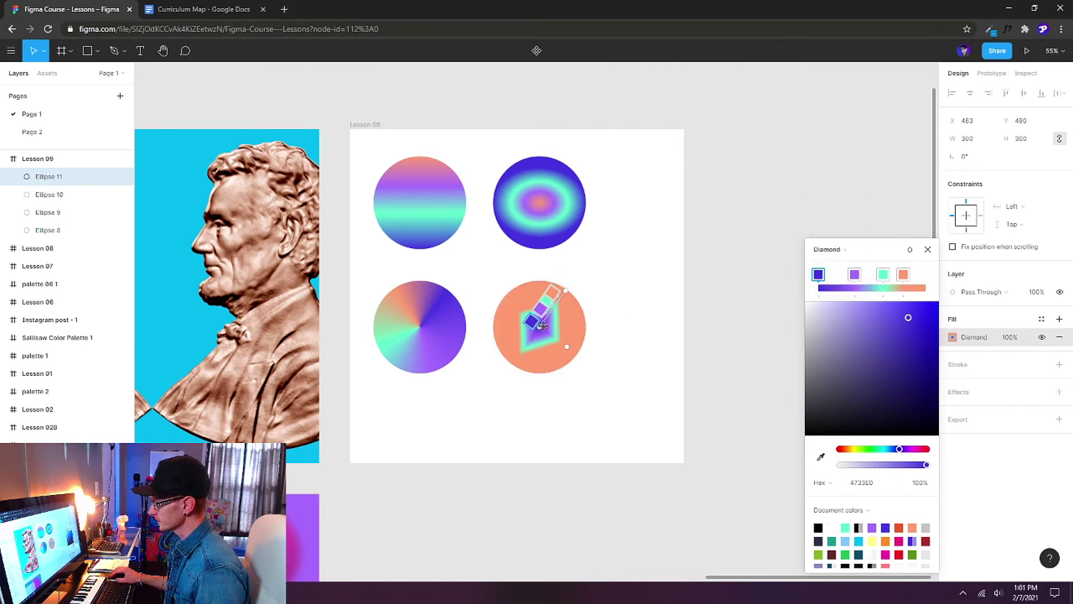
# Enlarge, recentre and widen the diamond gradient, moving the green stop toward the centre.
pyautogui.moveTo(566, 289)
pyautogui.mouseDown()
pyautogui.moveTo(580, 268)
pyautogui.moveTo(558, 282)
pyautogui.mouseUp()
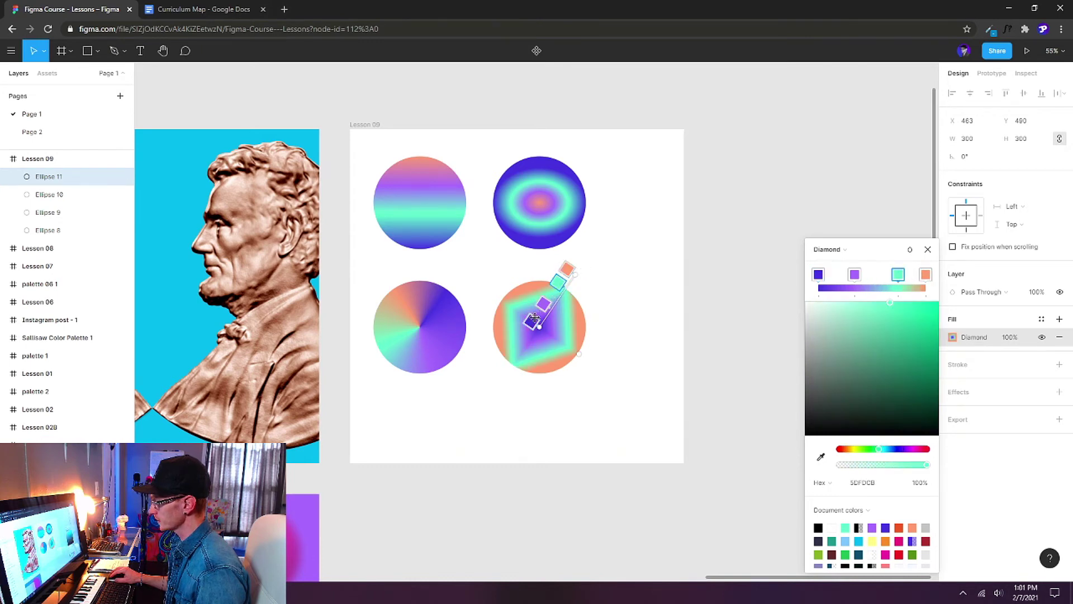
pyautogui.moveTo(538, 328); pyautogui.dragTo(539, 327)
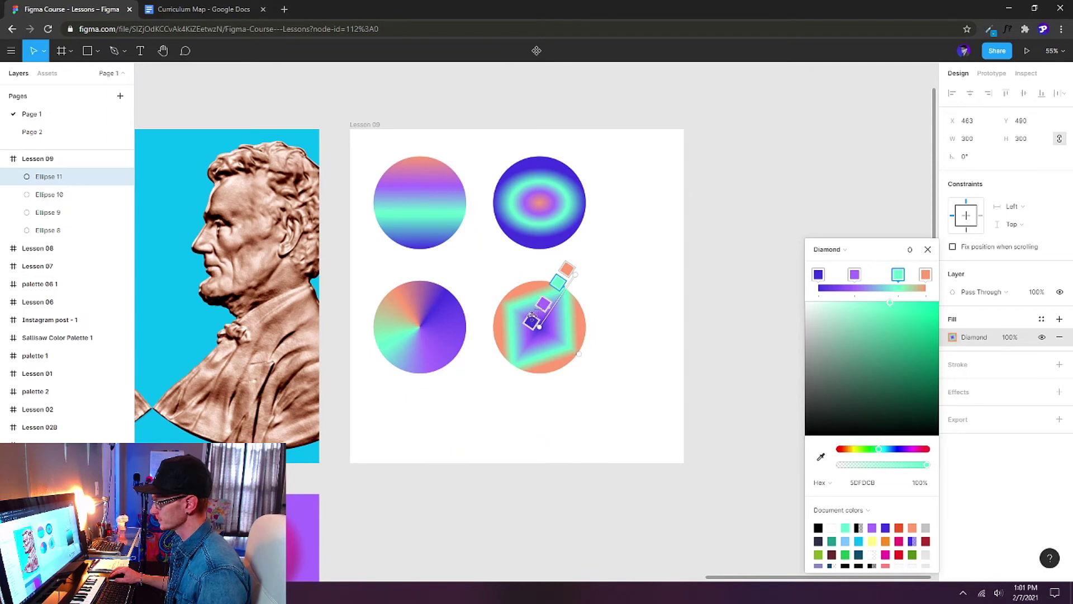
pyautogui.click(544, 304)
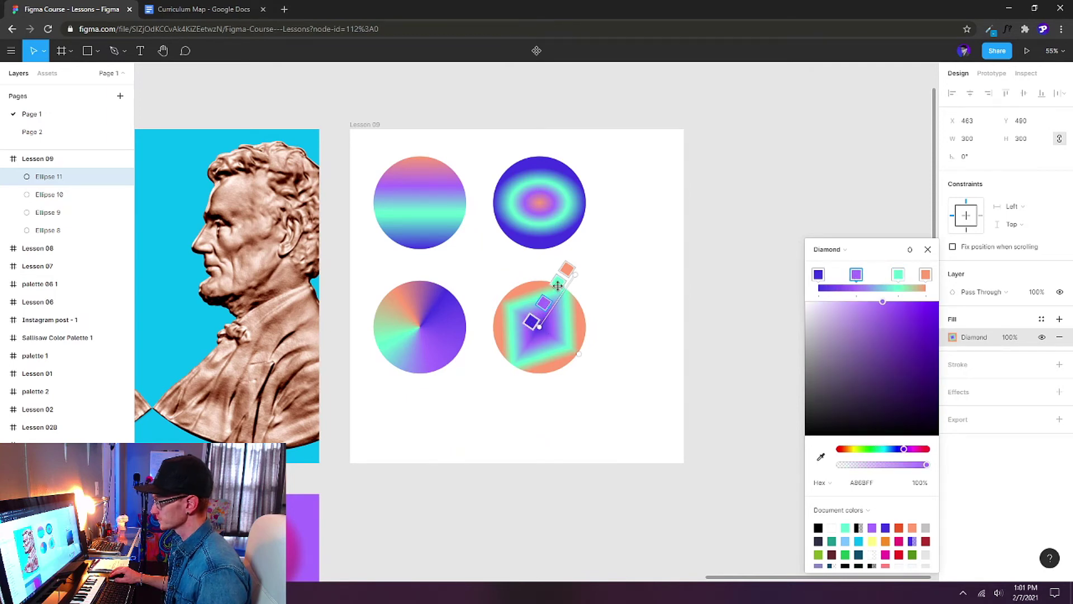
pyautogui.moveTo(558, 285); pyautogui.dragTo(555, 286)
pyautogui.click(567, 270)
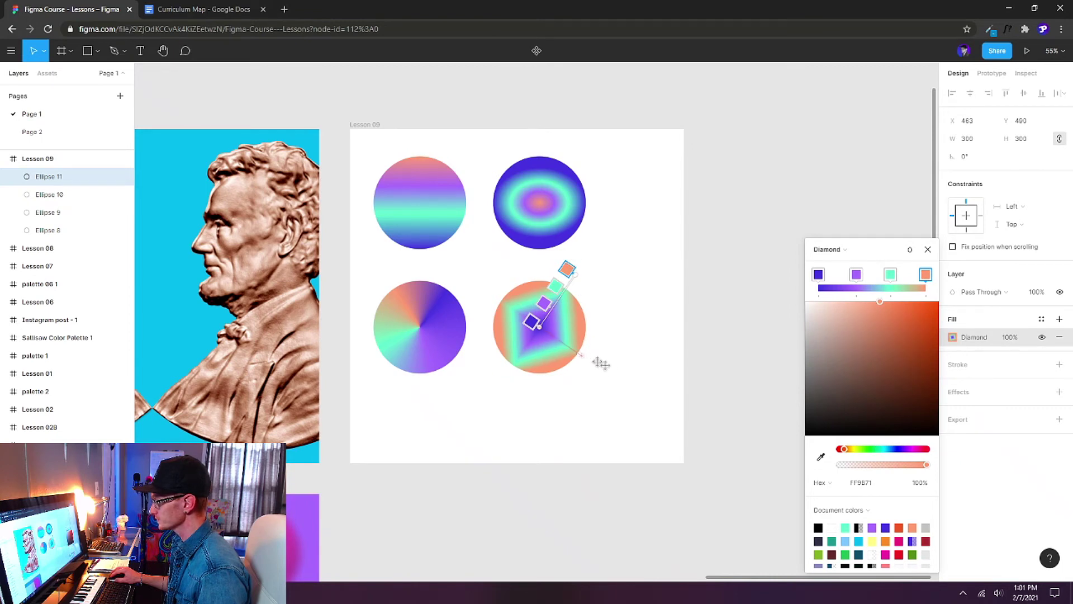
pyautogui.moveTo(601, 363)
pyautogui.mouseDown()
pyautogui.moveTo(589, 359)
pyautogui.moveTo(615, 367)
pyautogui.moveTo(570, 347)
pyautogui.moveTo(639, 384)
pyautogui.moveTo(546, 341)
pyautogui.moveTo(613, 361)
pyautogui.moveTo(602, 368)
pyautogui.mouseUp()
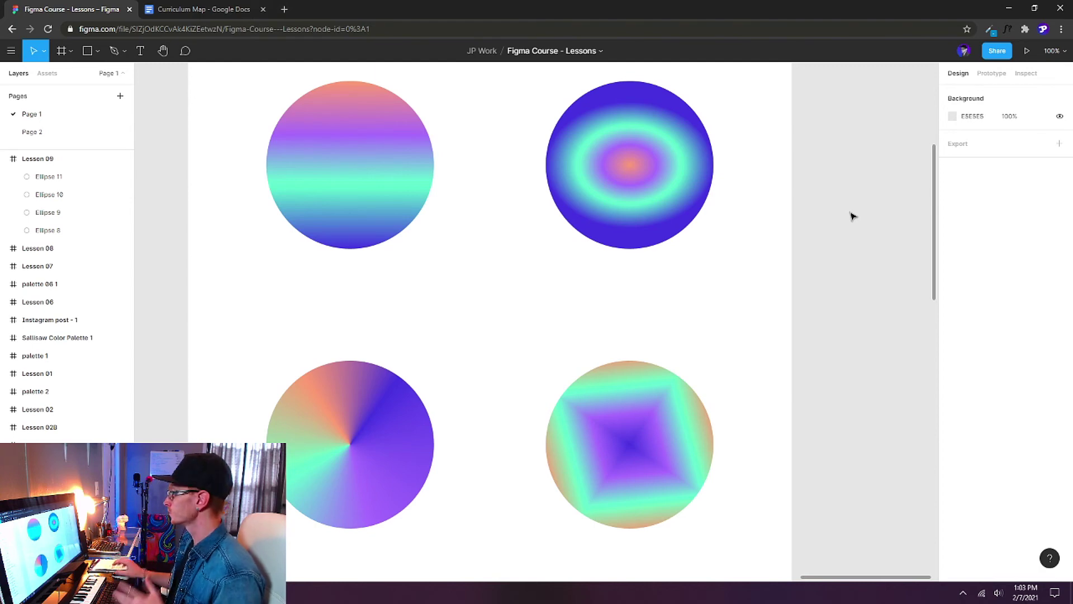
# Check the top-right radial circle's gradient colours for reference.
pyautogui.click(667, 164)
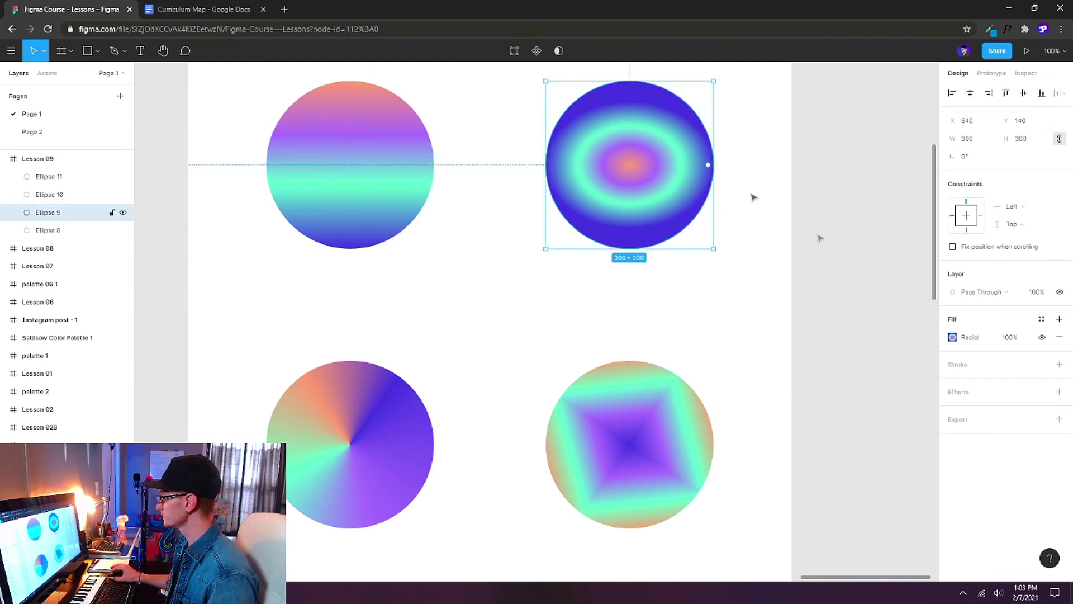
pyautogui.click(953, 338)
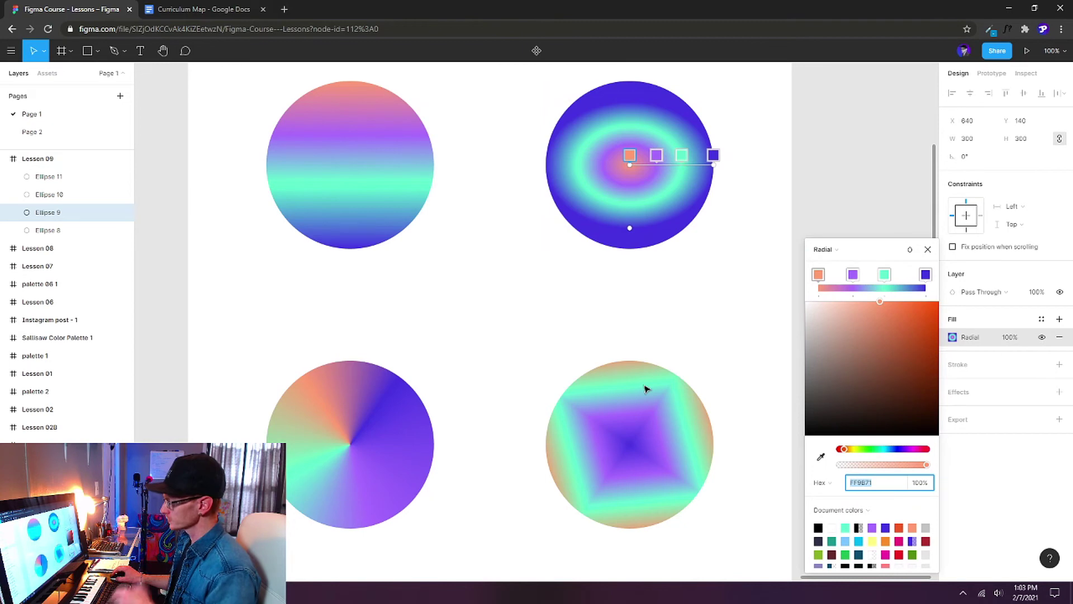
pyautogui.press('Return')
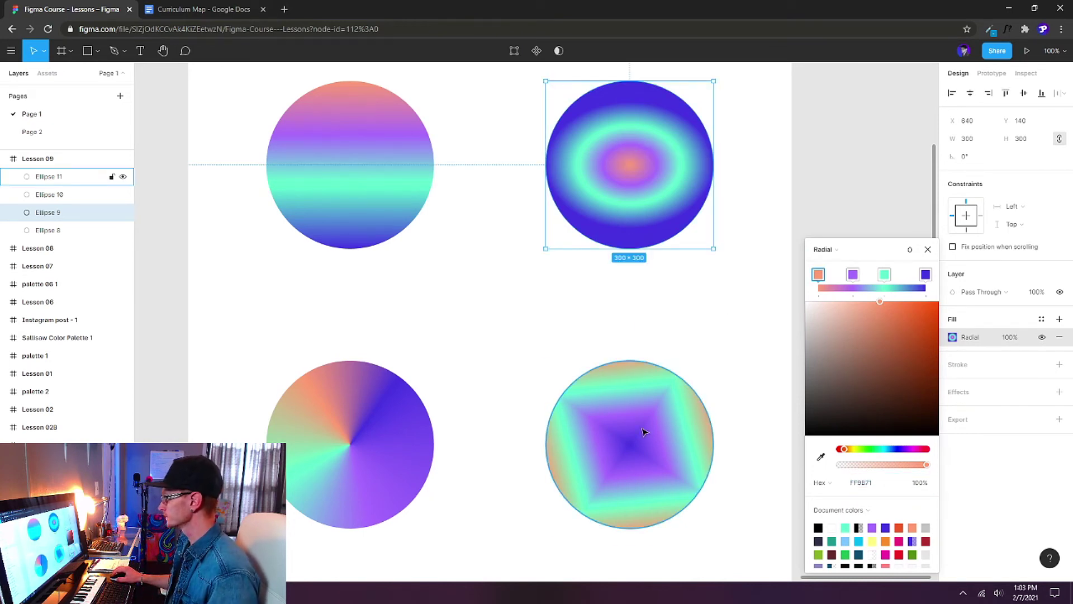
# Recolour each of Ellipse 11's diamond gradient stops with new Document colors swatches.
pyautogui.click(681, 400)
pyautogui.click(953, 338)
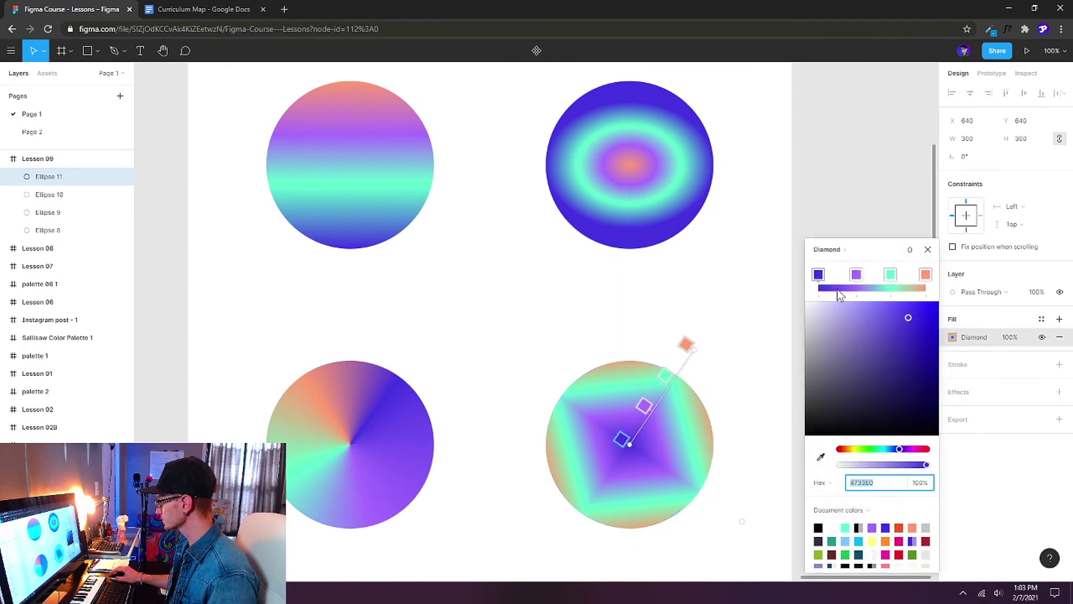
pyautogui.click(926, 527)
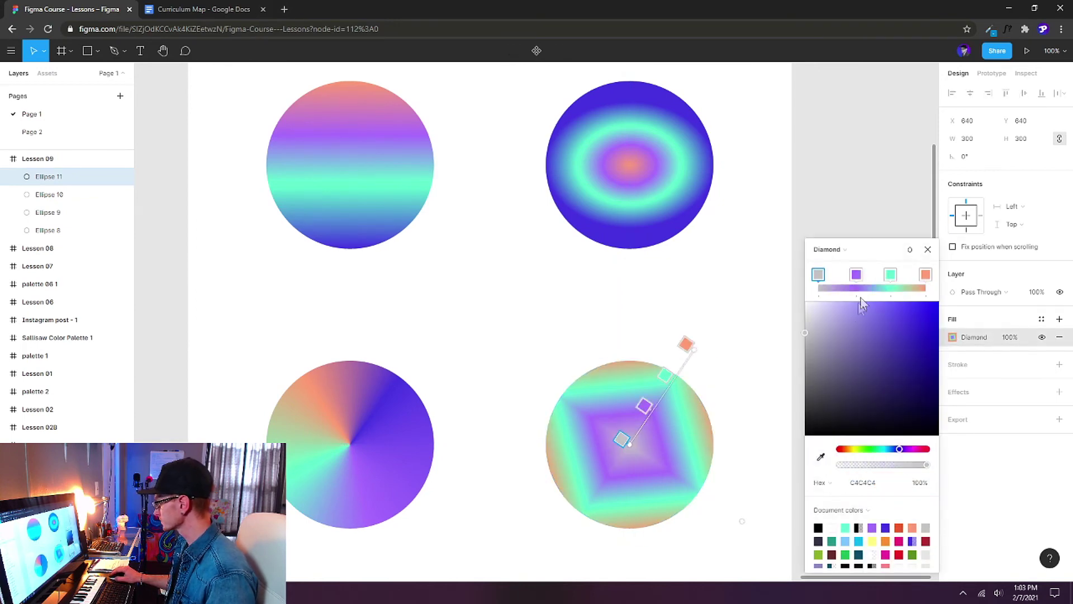
pyautogui.click(857, 275)
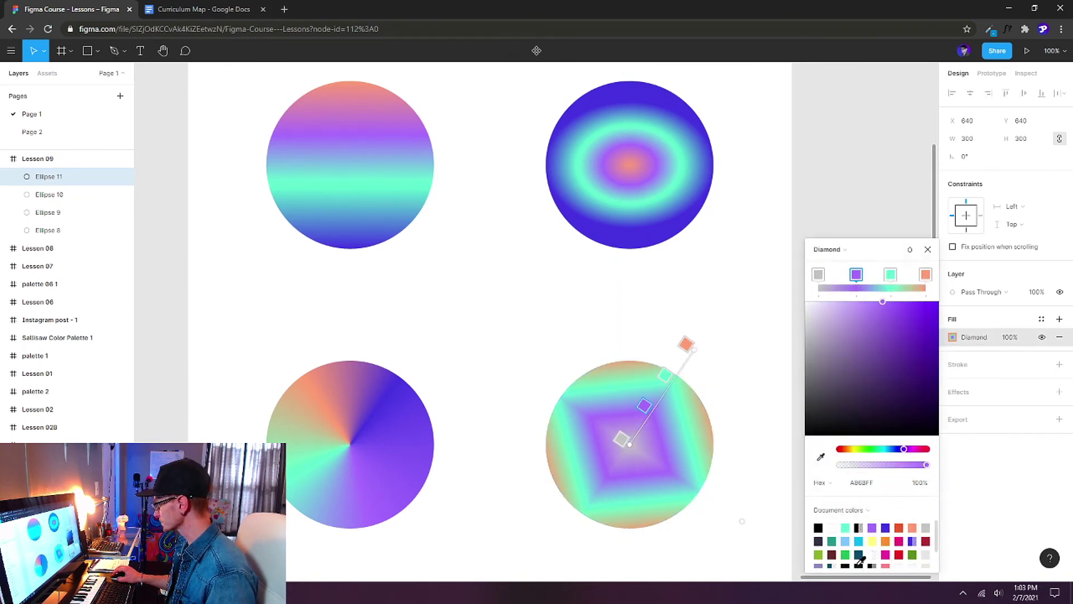
pyautogui.click(845, 541)
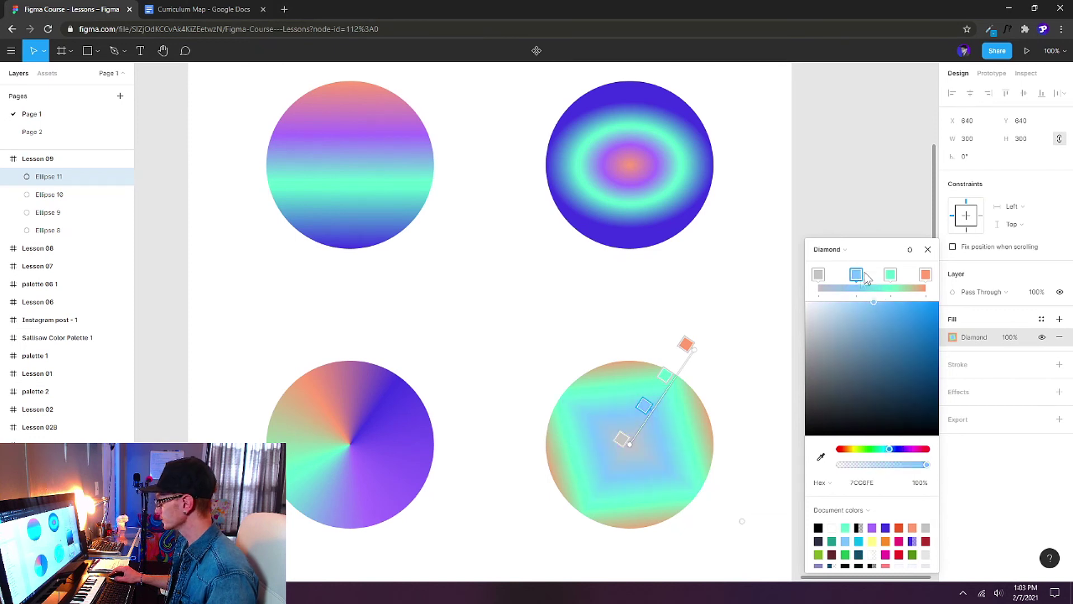
pyautogui.click(891, 274)
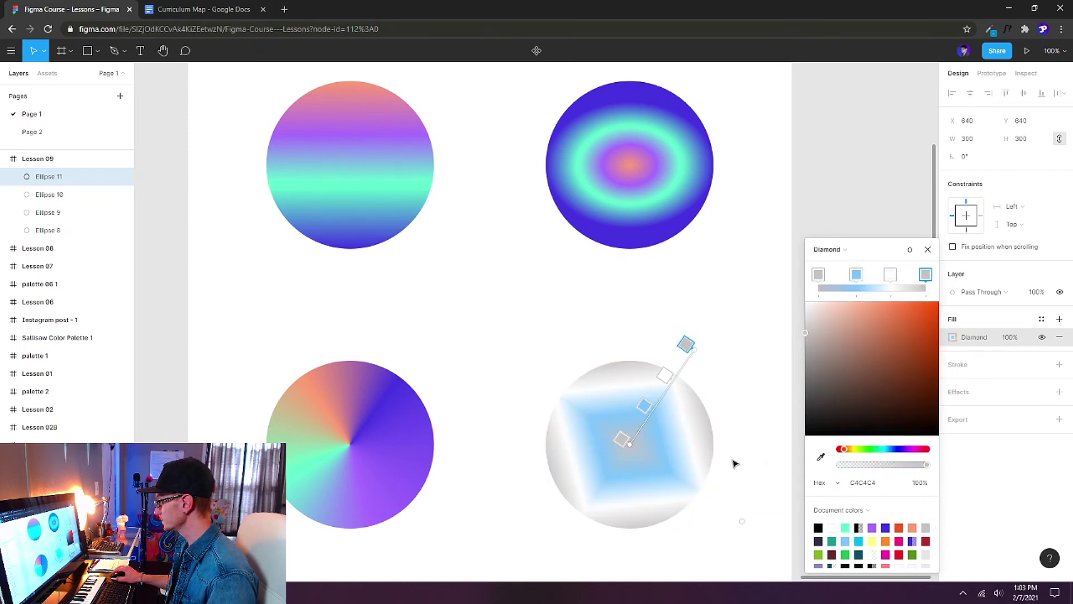
pyautogui.click(858, 541)
# Rotate and narrow the diamond gradient into a tall diamond, then close the editor.
pyautogui.moveTo(685, 343); pyautogui.dragTo(716, 384)
pyautogui.moveTo(702, 550); pyautogui.dragTo(643, 464)
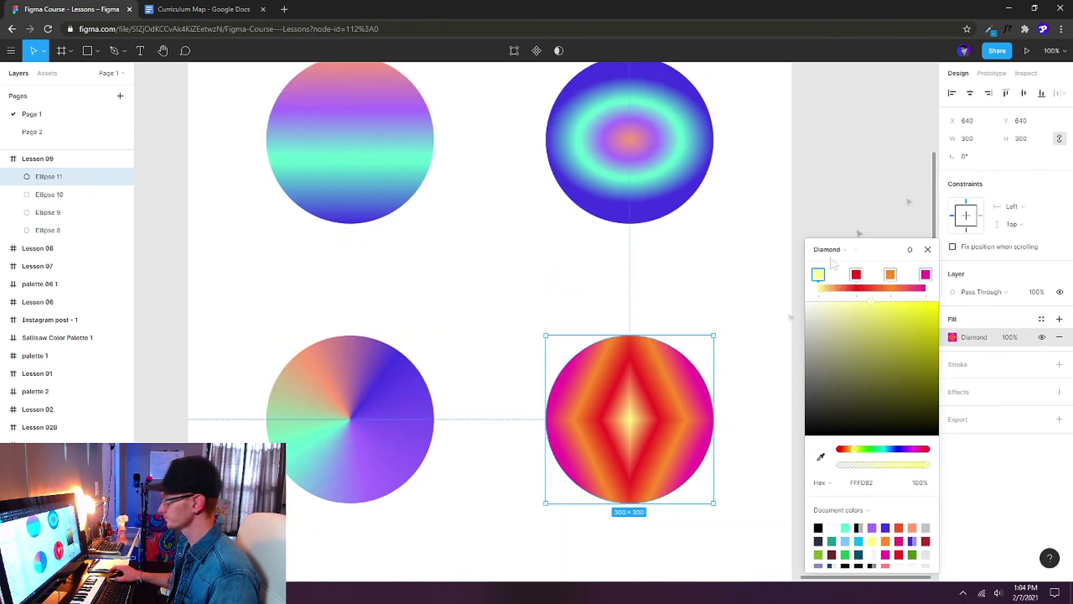
pyautogui.press('Escape')
pyautogui.scroll(1, 749, 335)
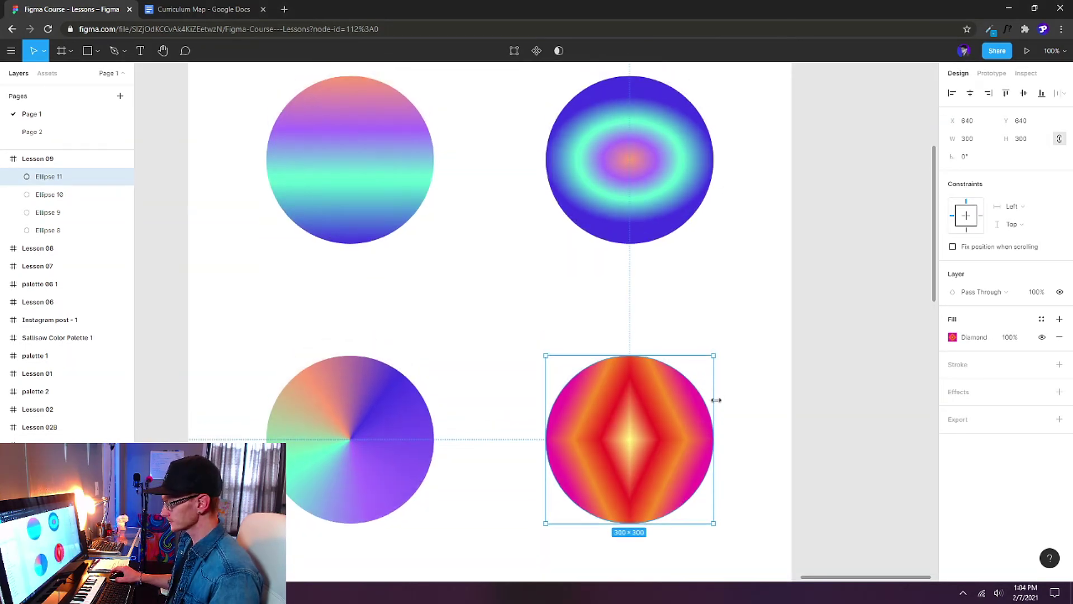
pyautogui.click(752, 328)
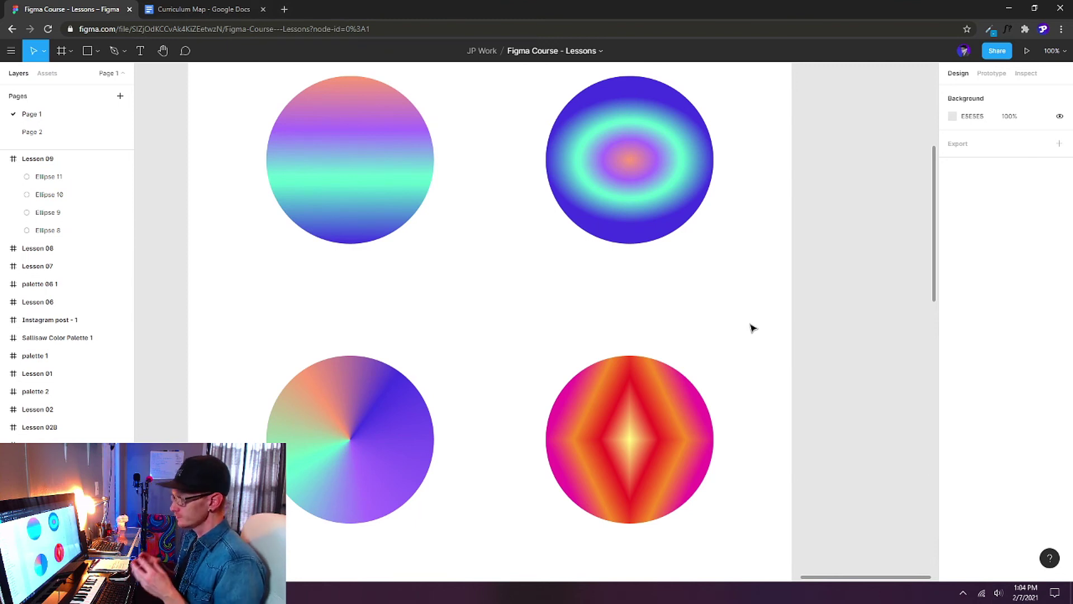